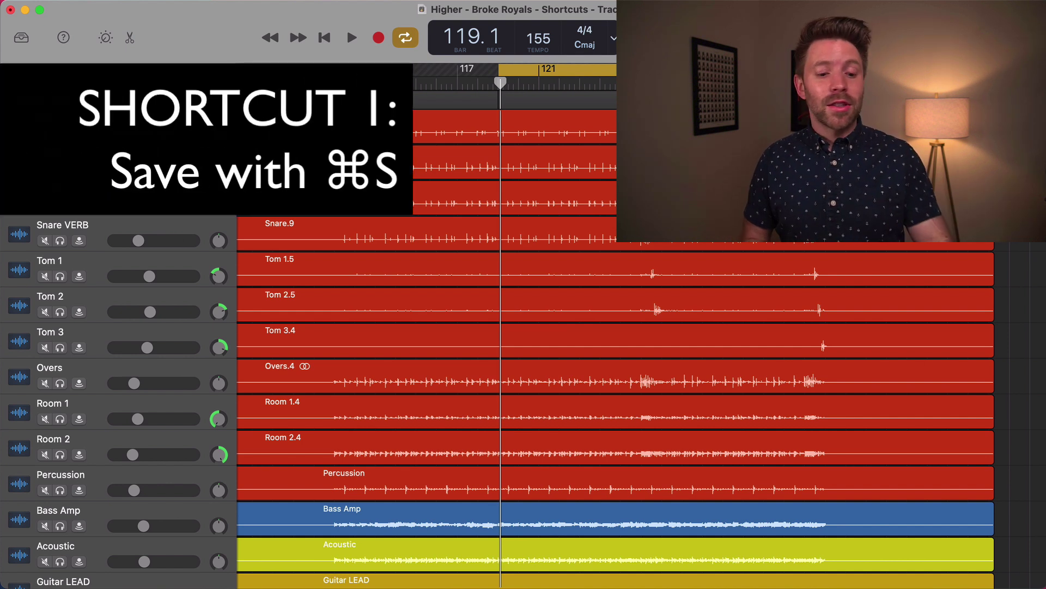
# Save the band project with Command-S, leaving all tracks as they are
pyautogui.press('super+s')
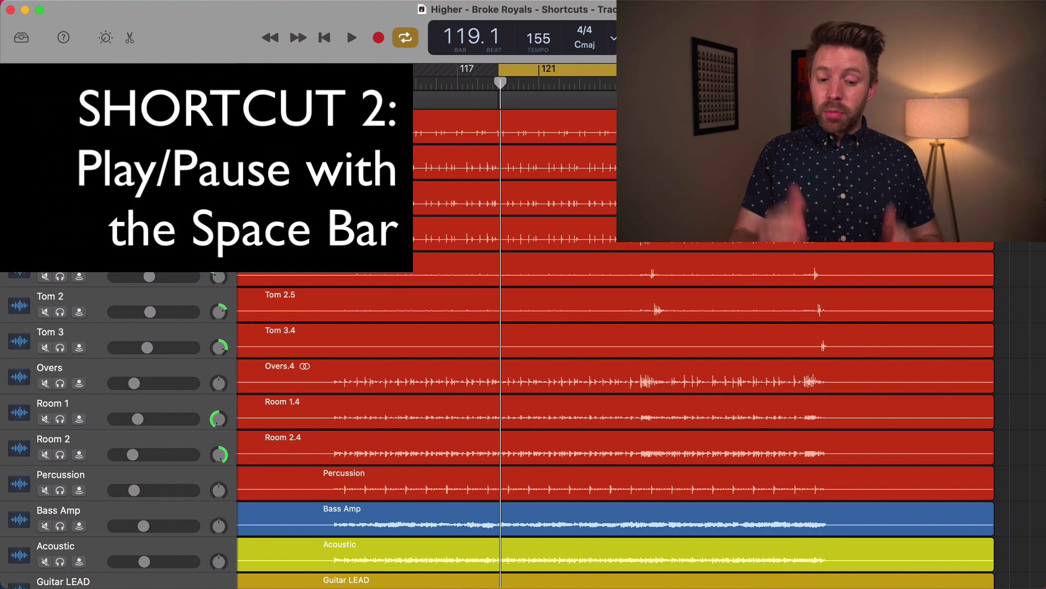
pyautogui.press('space')
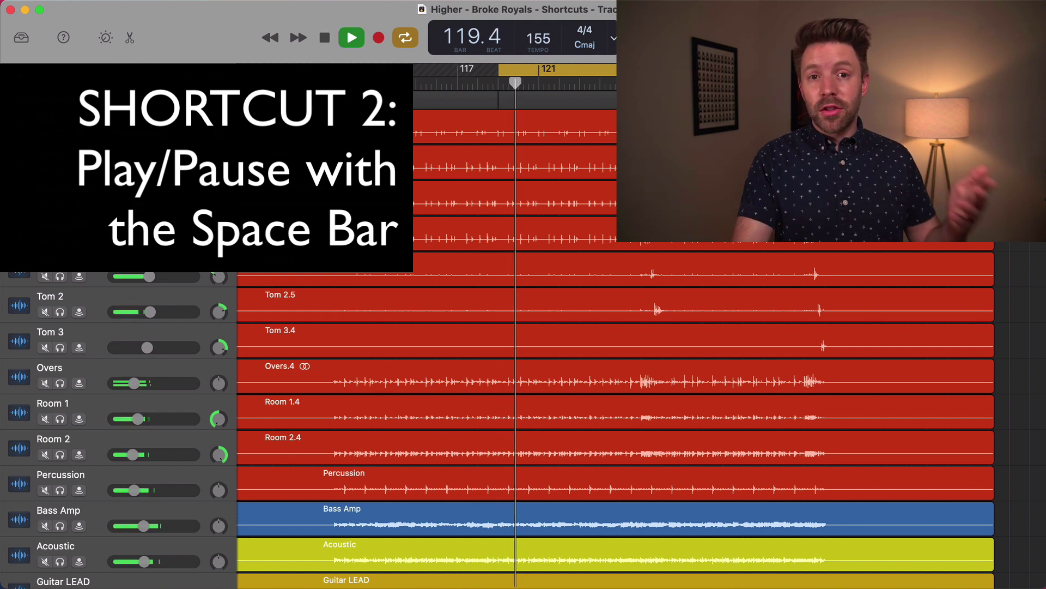
pyautogui.press('space')
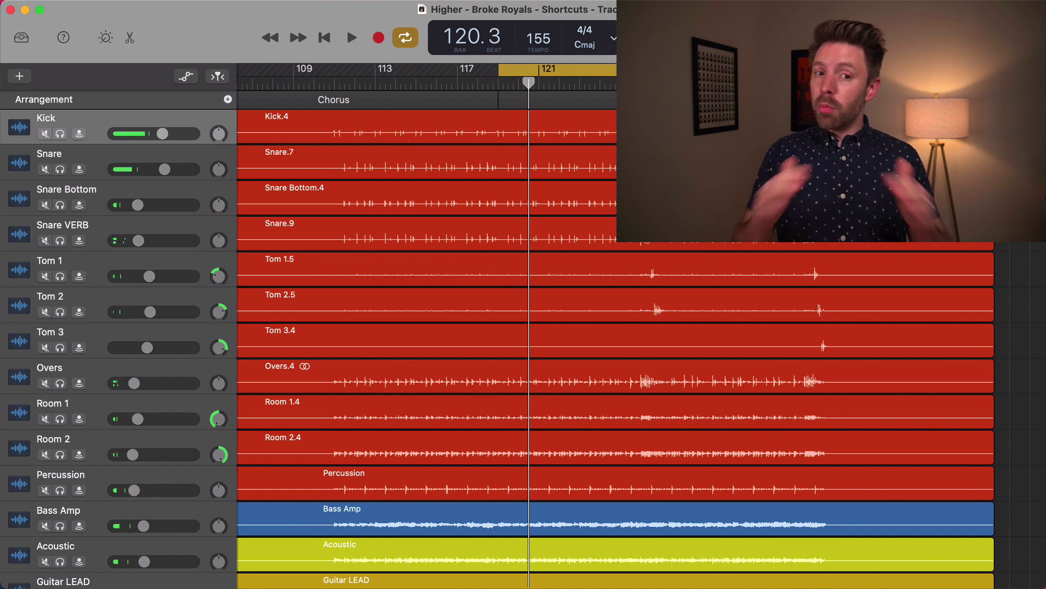
pyautogui.press('space')
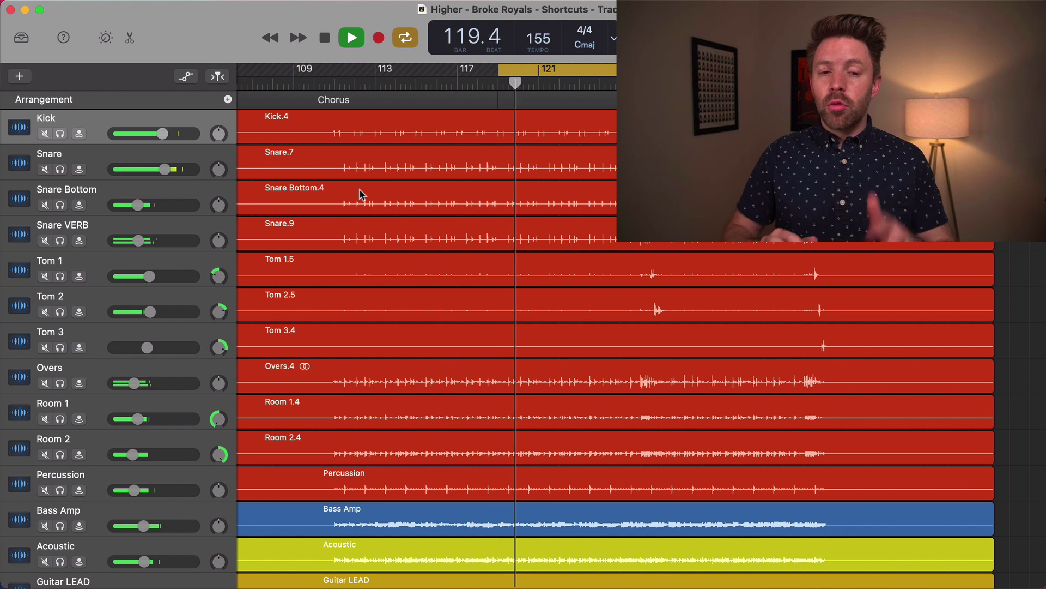
pyautogui.click(323, 40)
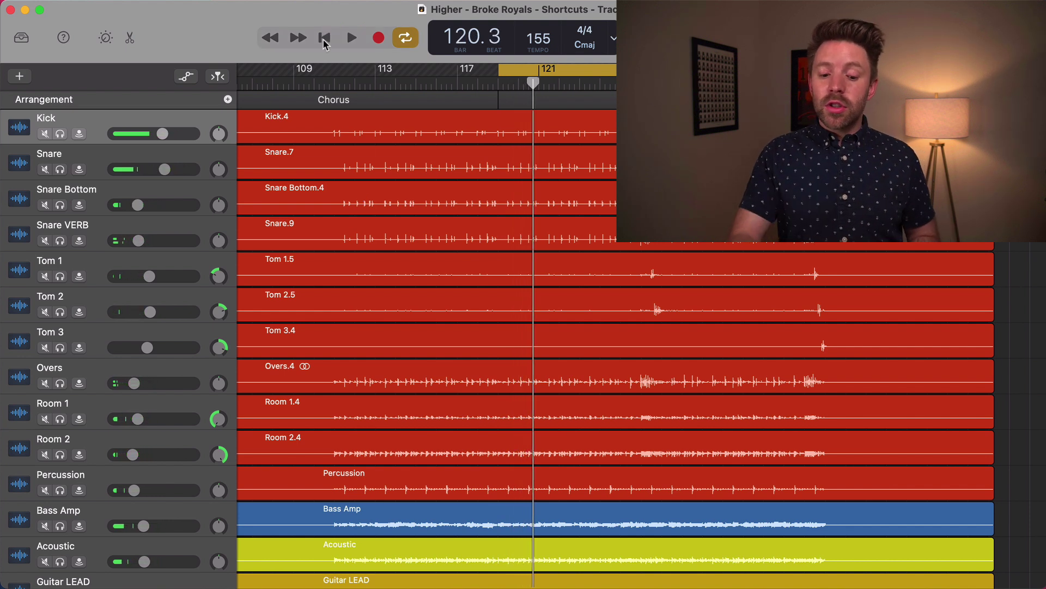
pyautogui.press('space')
pyautogui.click(324, 39)
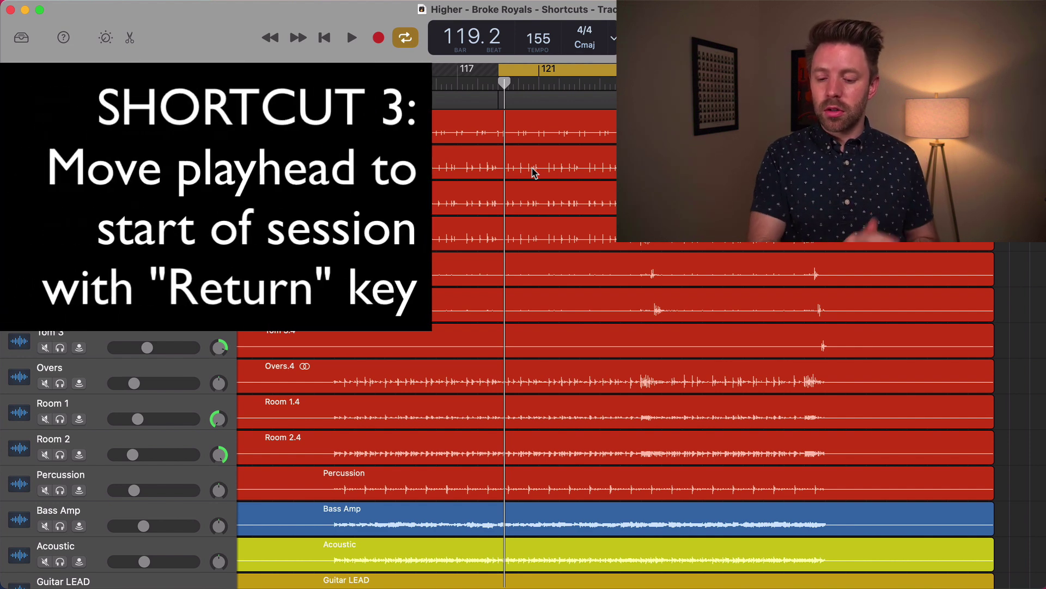
# Jump to the song start, play and stop, then return the playhead to bar 1.1
pyautogui.press('Return')
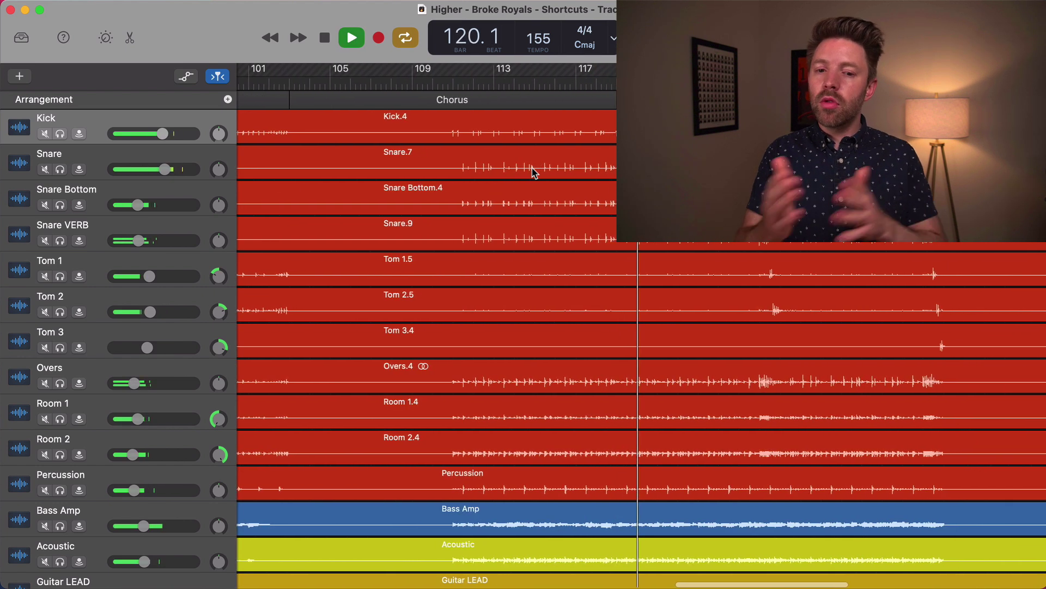
pyautogui.press('space')
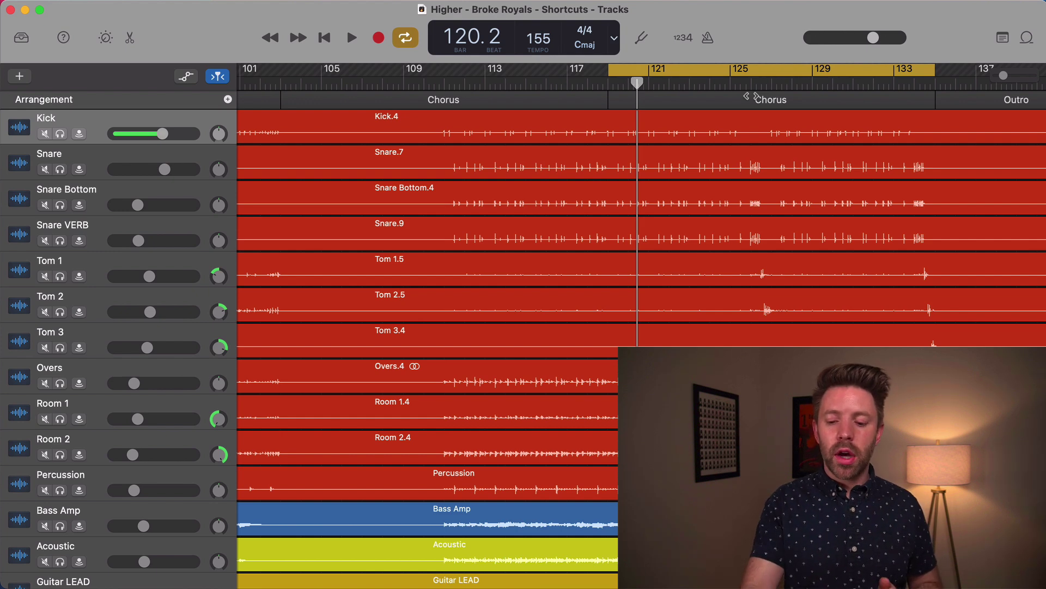
pyautogui.press('Return')
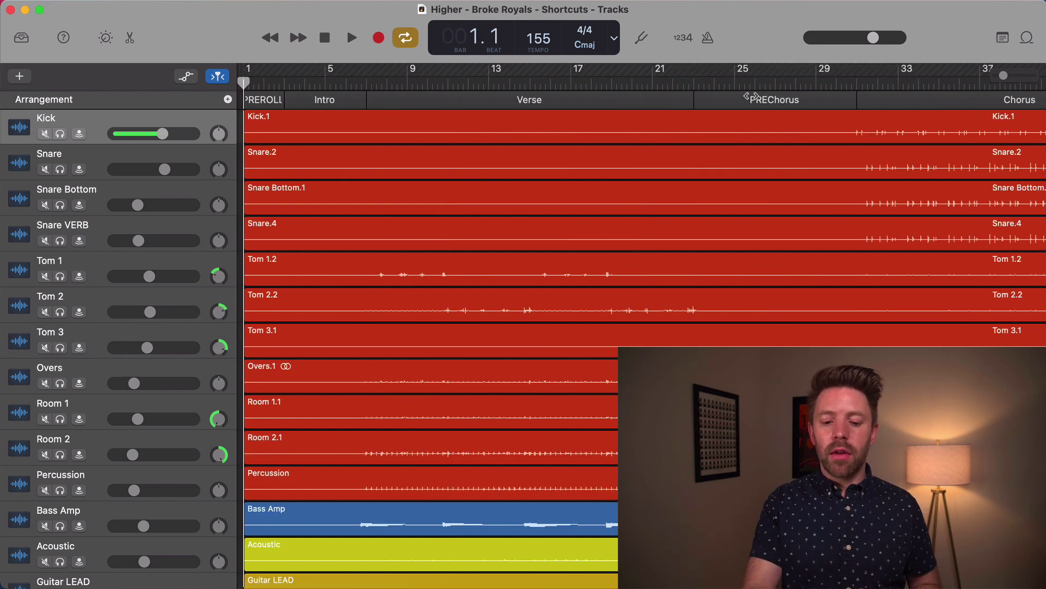
# Toggle cycle looping off and back on, briefly playing and stopping each time
pyautogui.press('c')
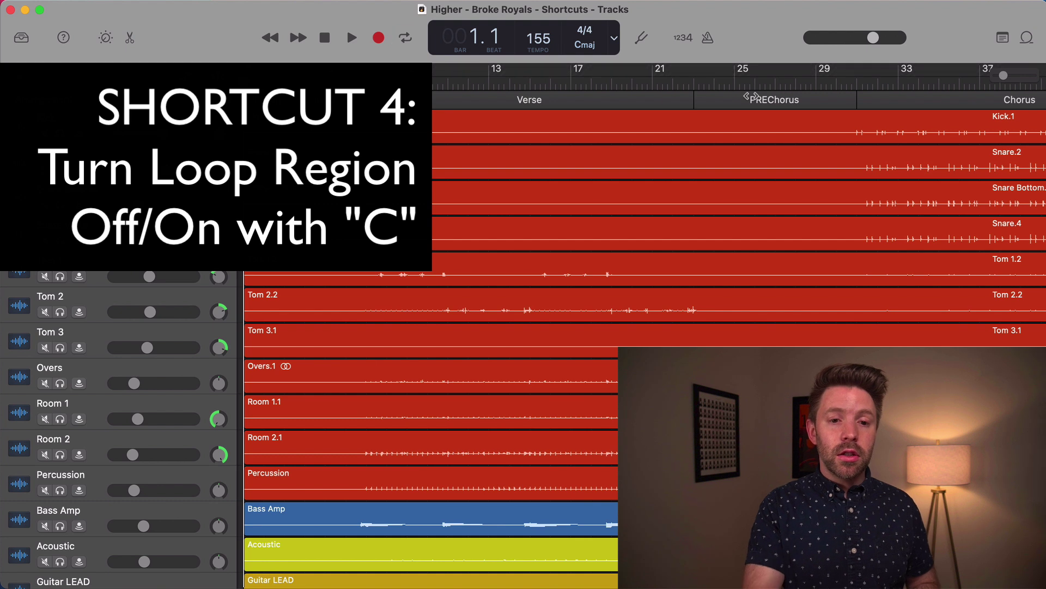
pyautogui.press('space')
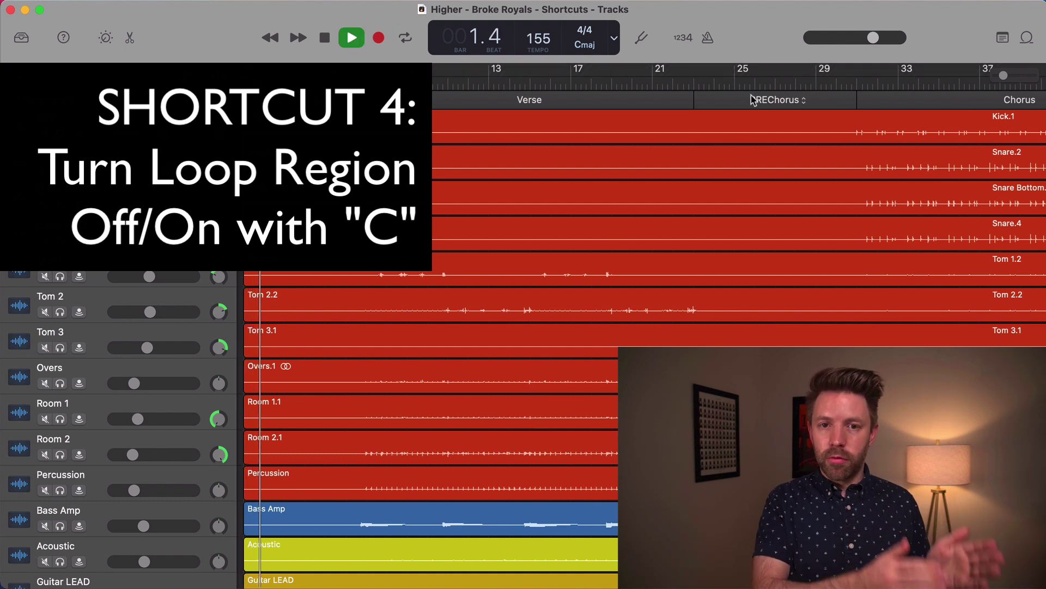
pyautogui.press('space')
pyautogui.press('c')
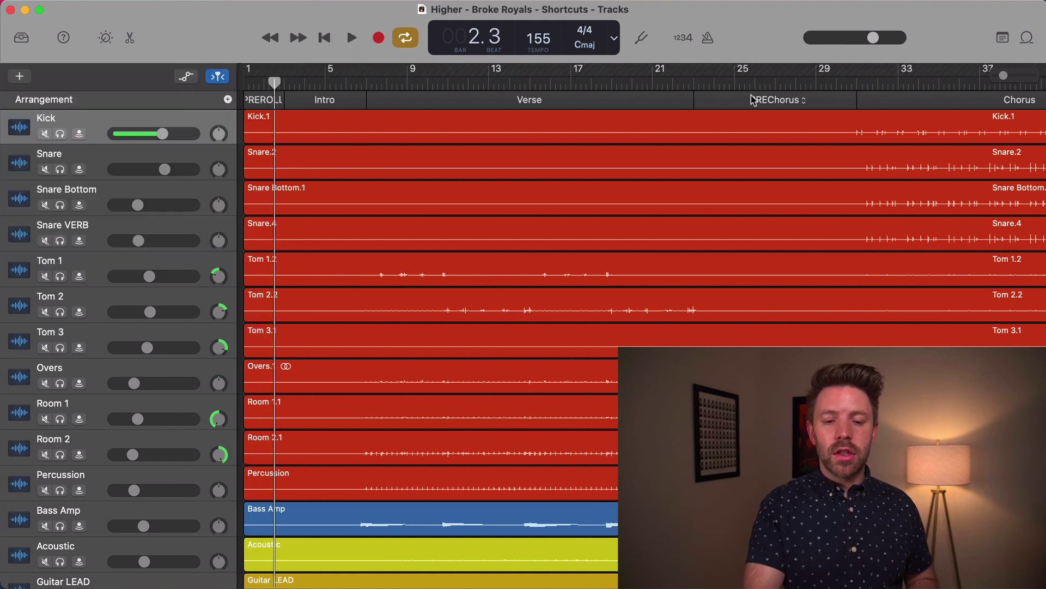
pyautogui.press('space')
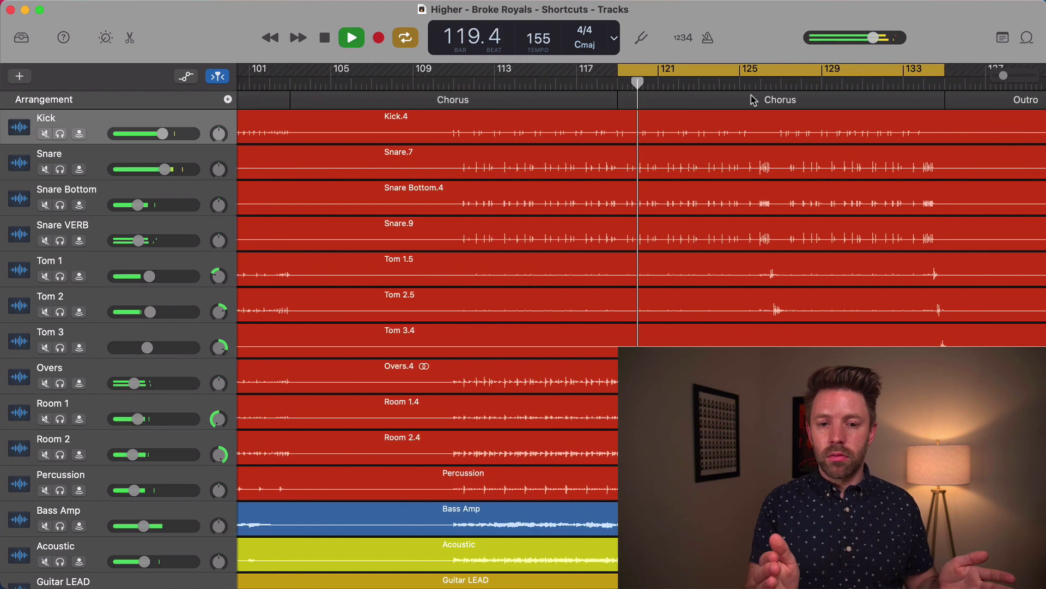
pyautogui.press('space')
# Replay from the cycle start at bar 119, switch cycle off, and stop at bar 125.4
pyautogui.press('c')
pyautogui.press('c')
pyautogui.press('c')
pyautogui.press('space')
pyautogui.press('c')
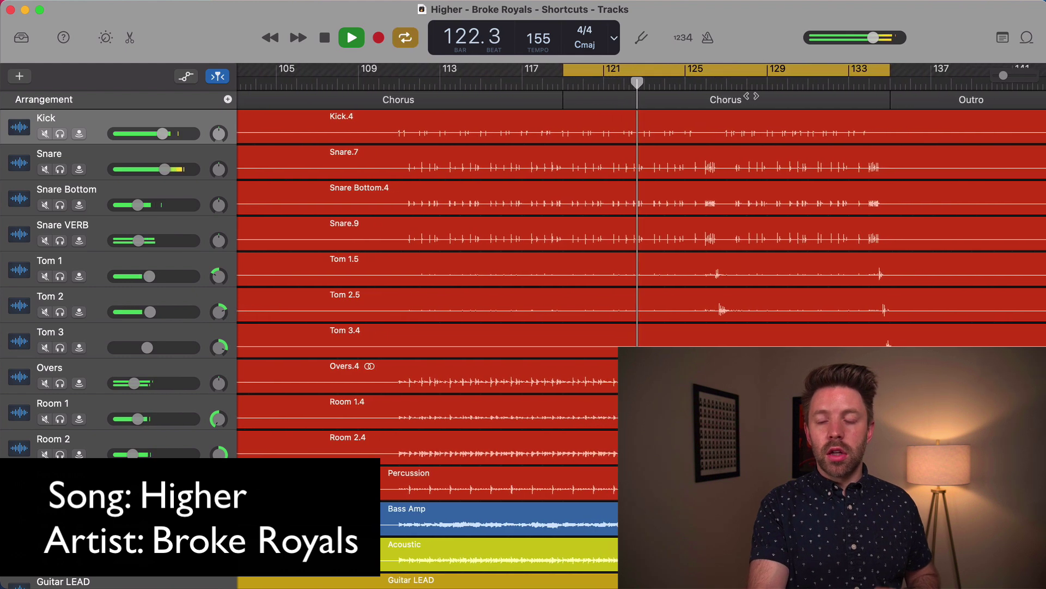
pyautogui.press('space')
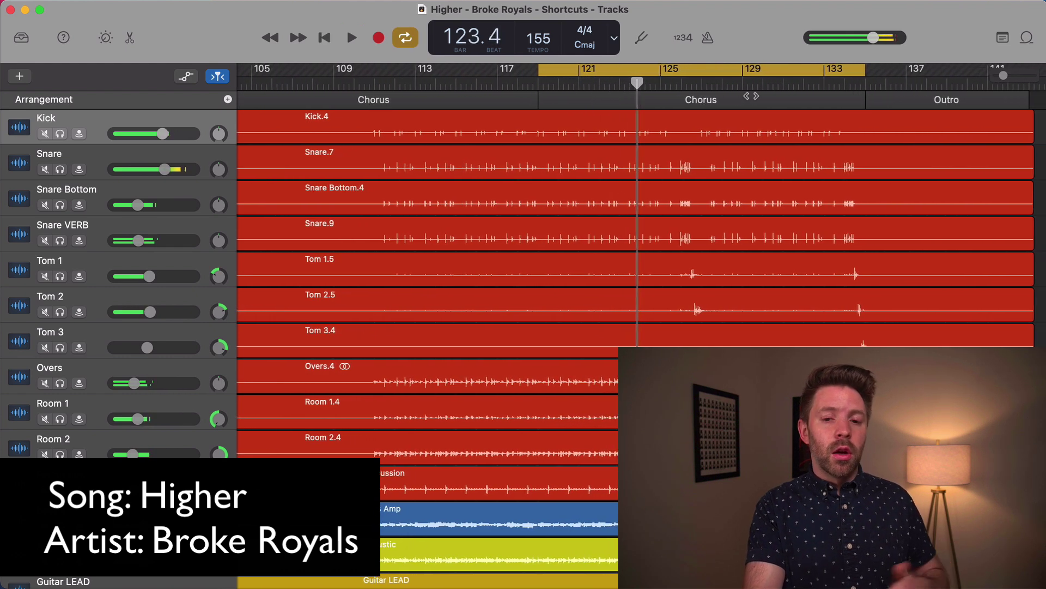
pyautogui.press('space')
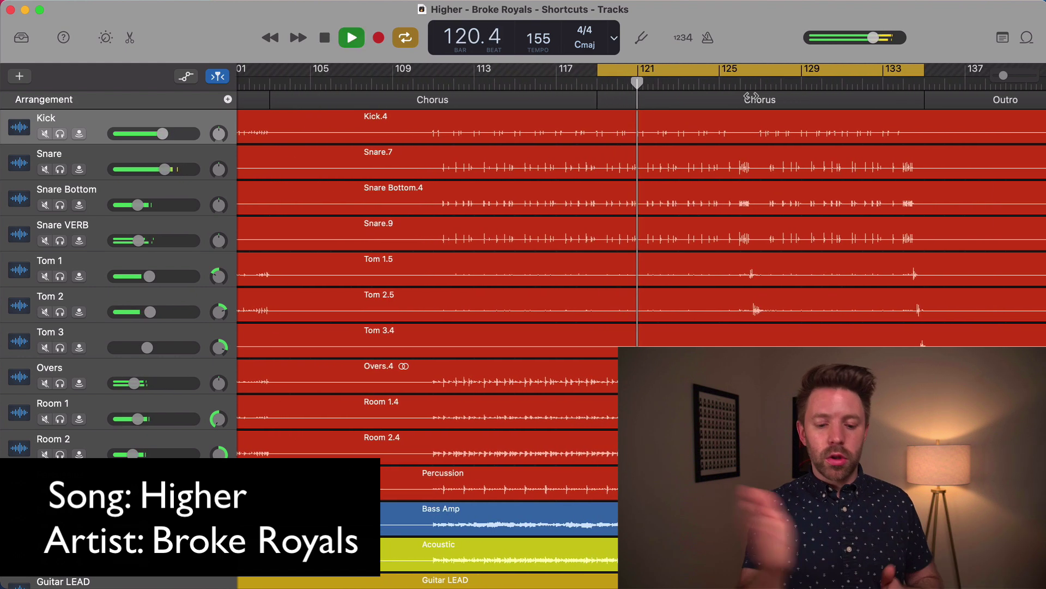
pyautogui.press('c')
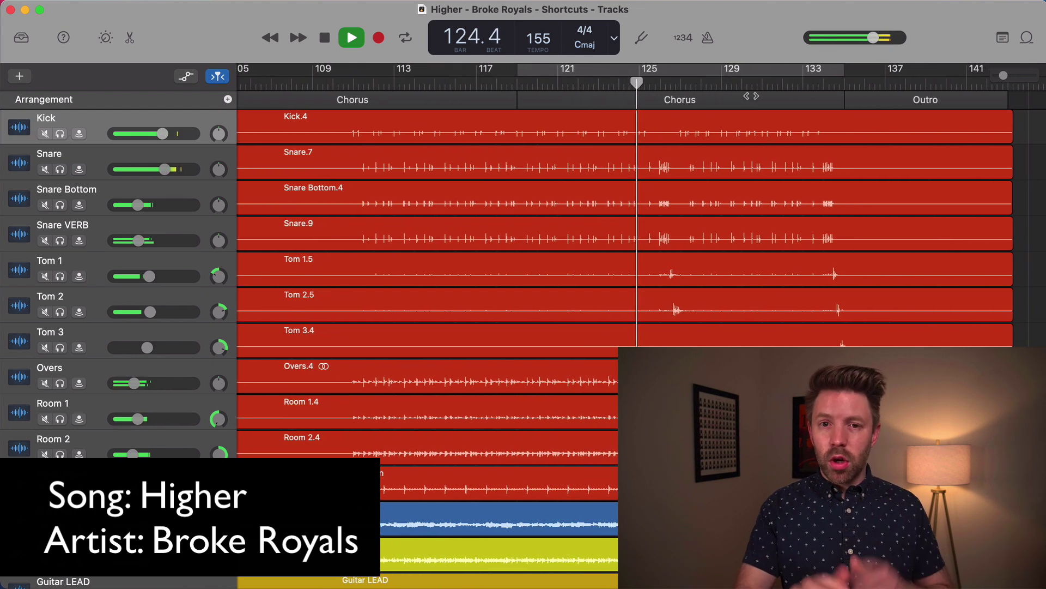
pyautogui.press('space')
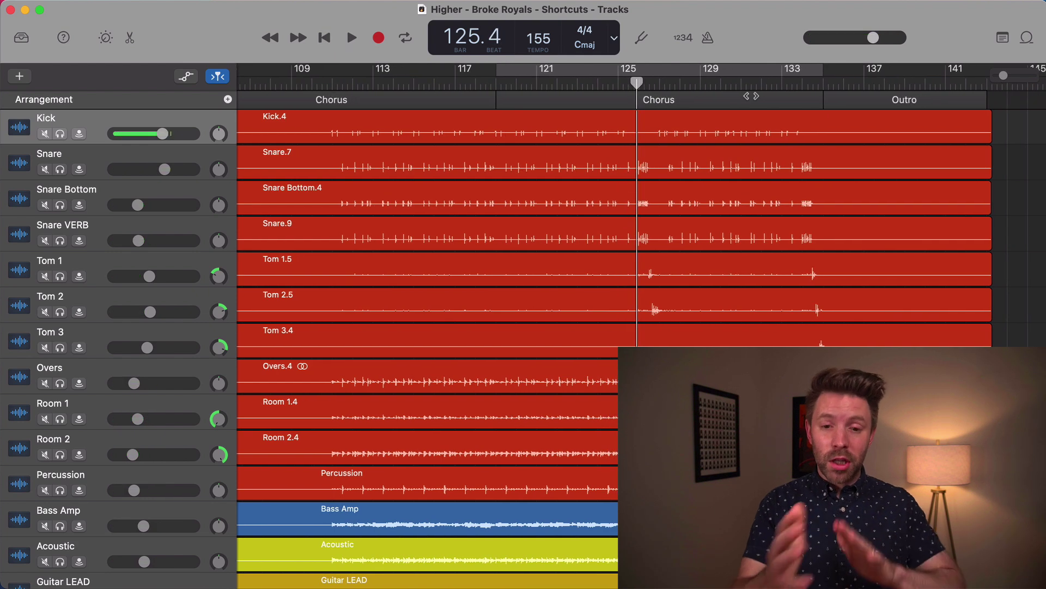
pyautogui.press('c')
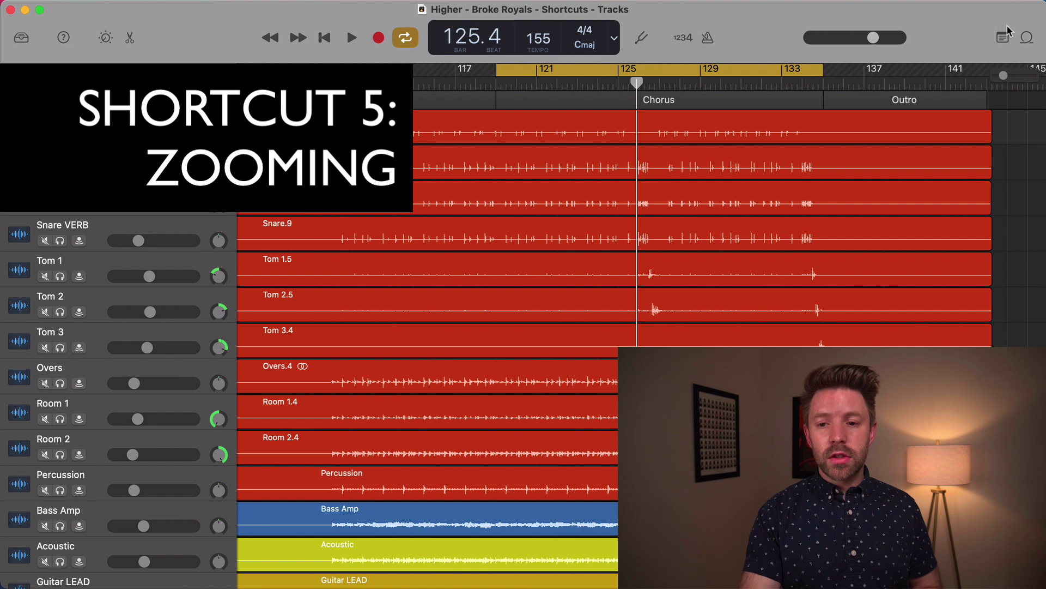
pyautogui.press('super+Right')
pyautogui.press('super+Right')
pyautogui.press('super+Right')
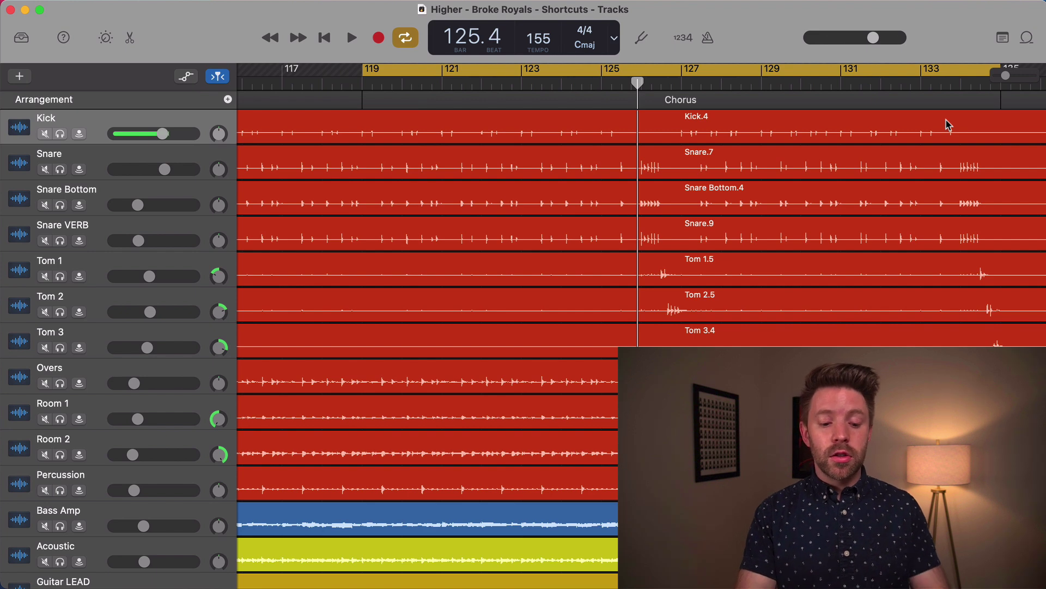
pyautogui.press('super+Left')
pyautogui.press('super+Left')
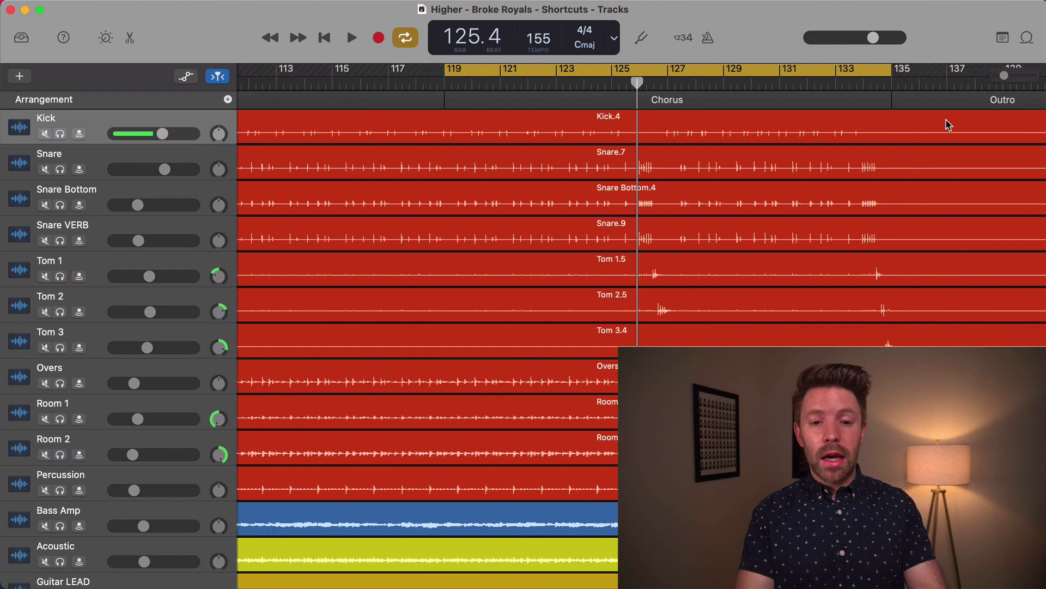
pyautogui.press('super+Left')
pyautogui.press('super+Left')
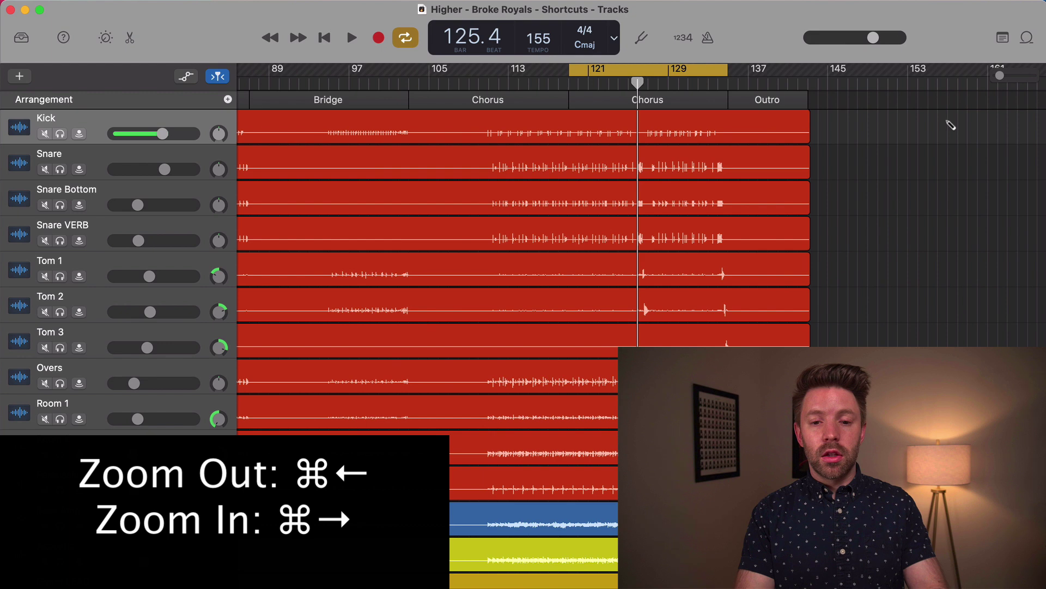
pyautogui.press('super+Right')
pyautogui.press('super+Right')
pyautogui.press('super+Right')
pyautogui.press('super+Right')
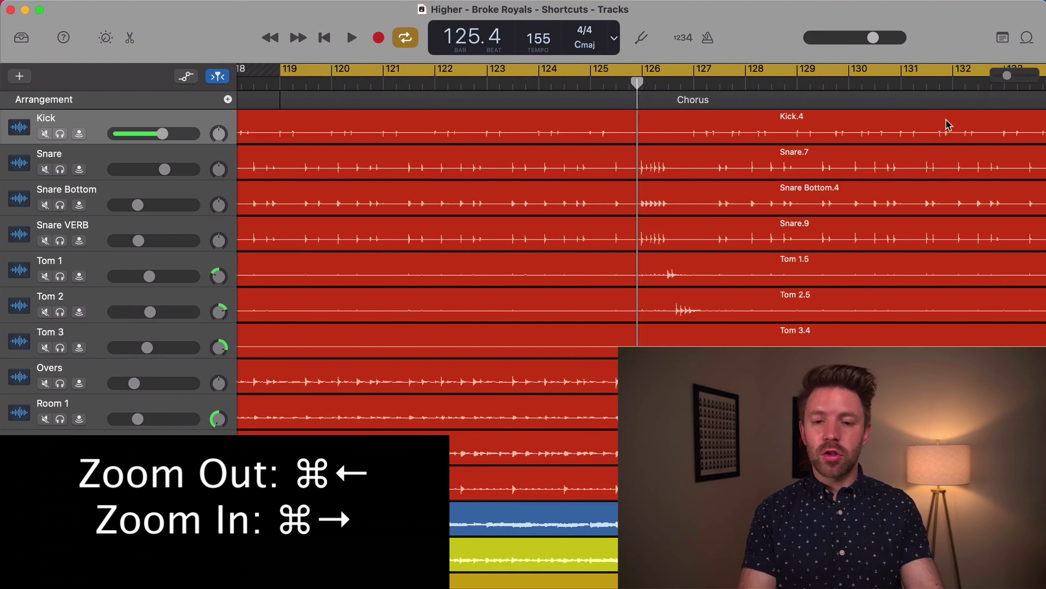
pyautogui.press('super+Left')
pyautogui.press('super+Left')
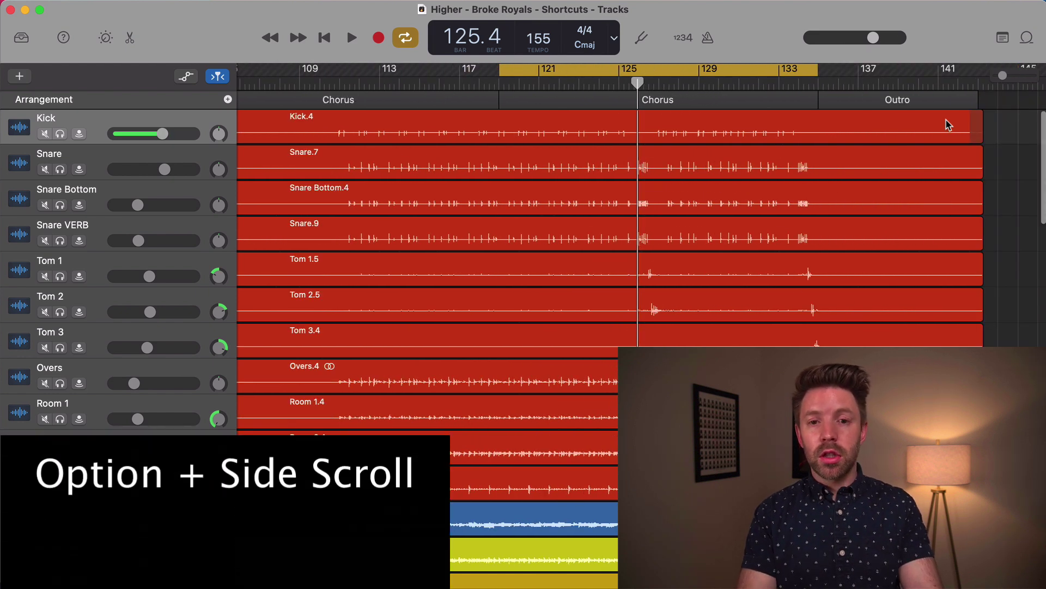
# Zoom the timeline in and out and place the playhead just past bar 126
pyautogui.hscroll(4, 948, 125)
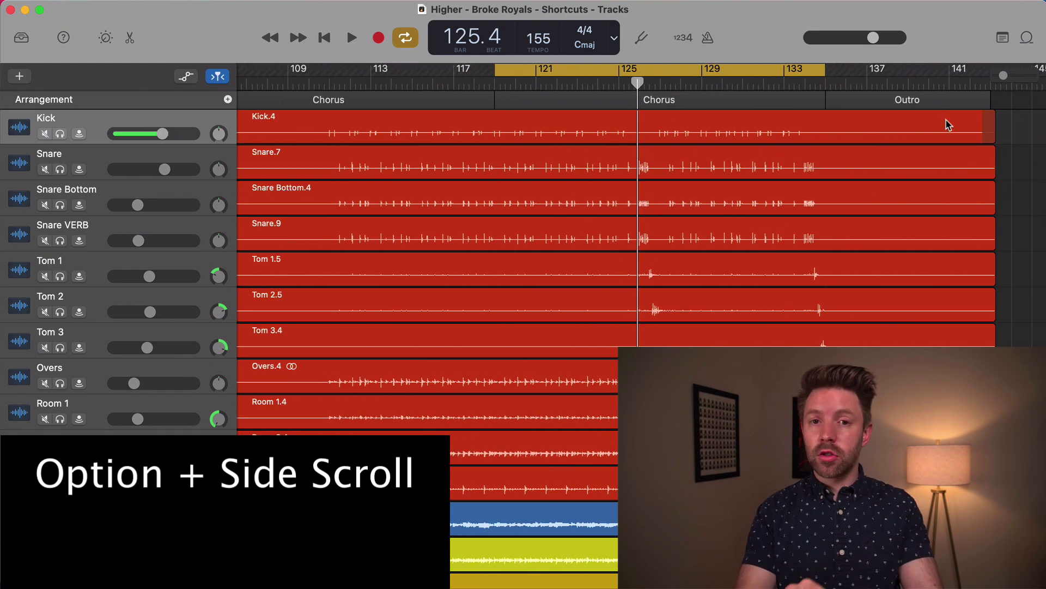
pyautogui.hscroll(-3, 948, 125)
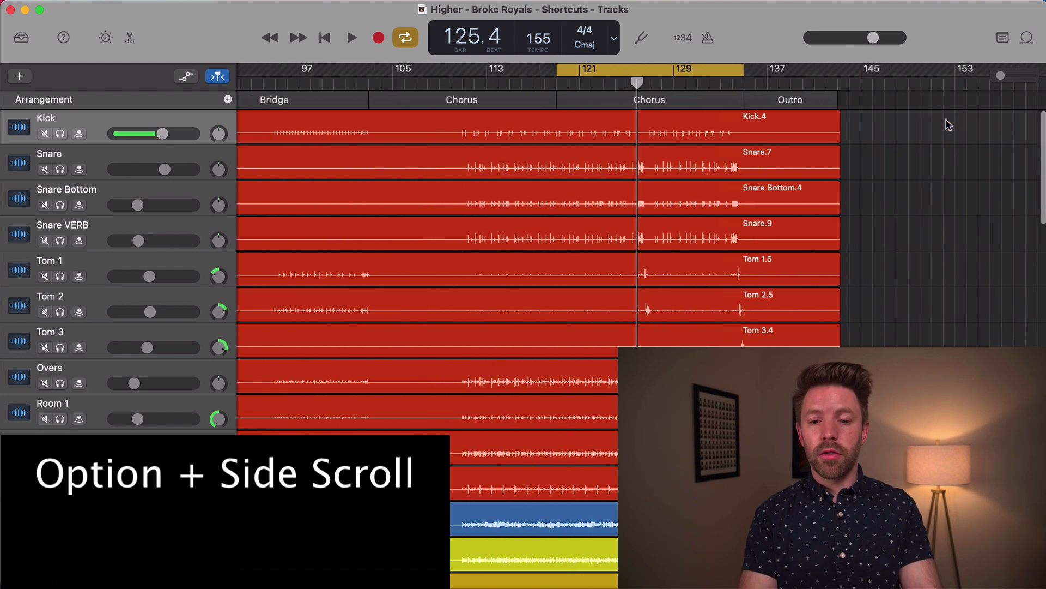
pyautogui.hscroll(5, 948, 125)
pyautogui.hscroll(-2, 949, 125)
pyautogui.hscroll(8, 948, 125)
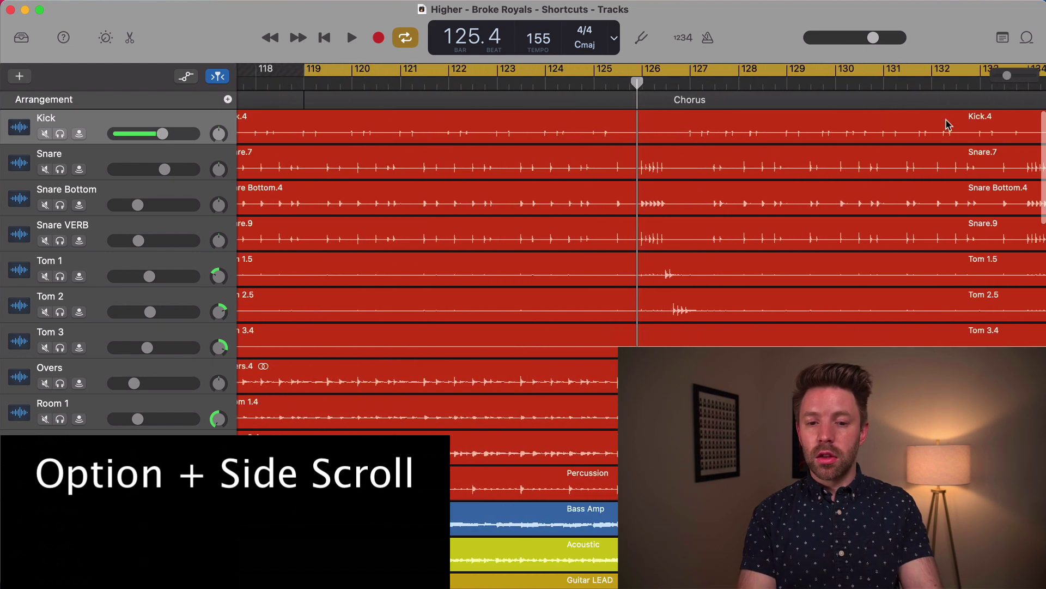
pyautogui.hscroll(-8, 949, 125)
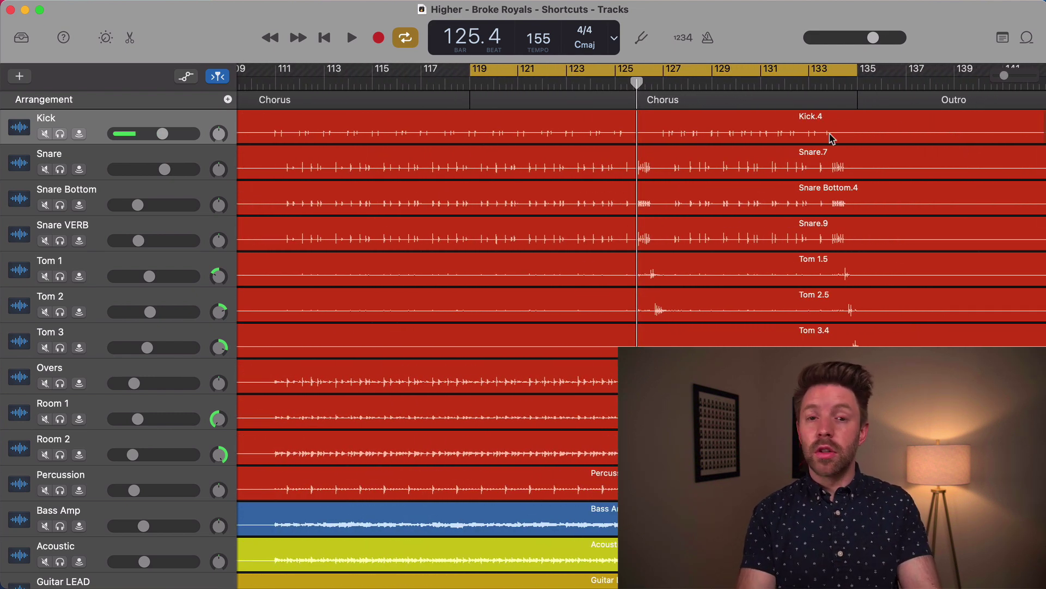
pyautogui.hscroll(10, 776, 152)
pyautogui.hscroll(-3, 762, 165)
pyautogui.click(759, 82)
pyautogui.hscroll(-3, 766, 155)
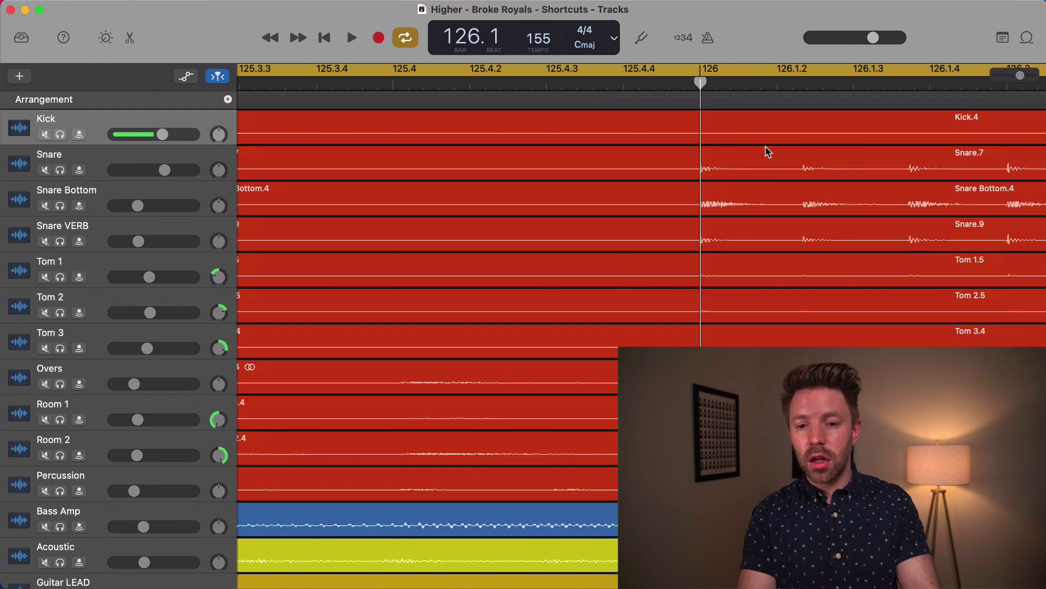
pyautogui.hscroll(-2, 767, 152)
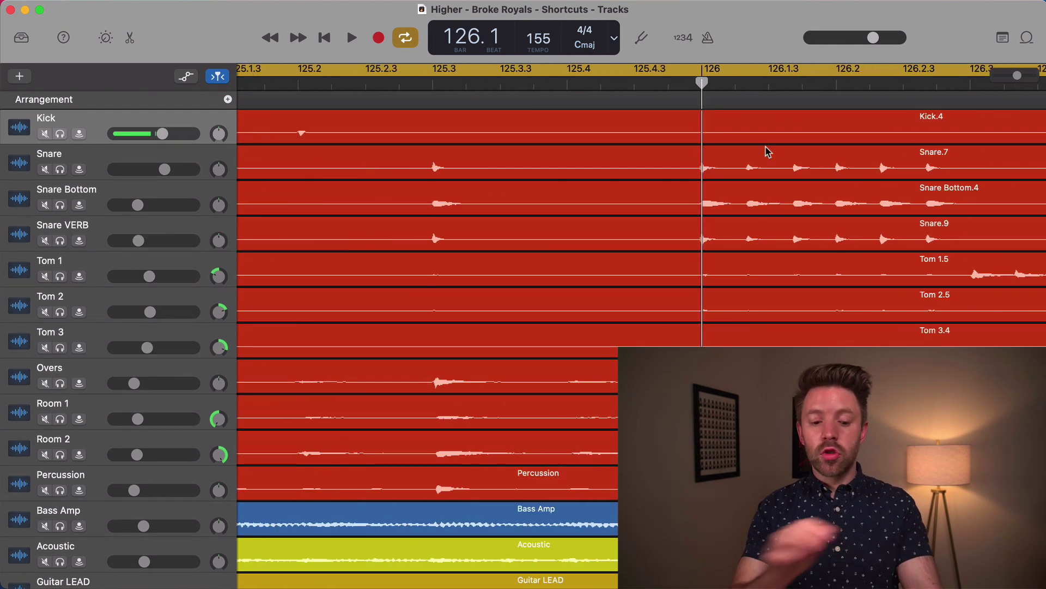
pyautogui.hscroll(-3, 767, 152)
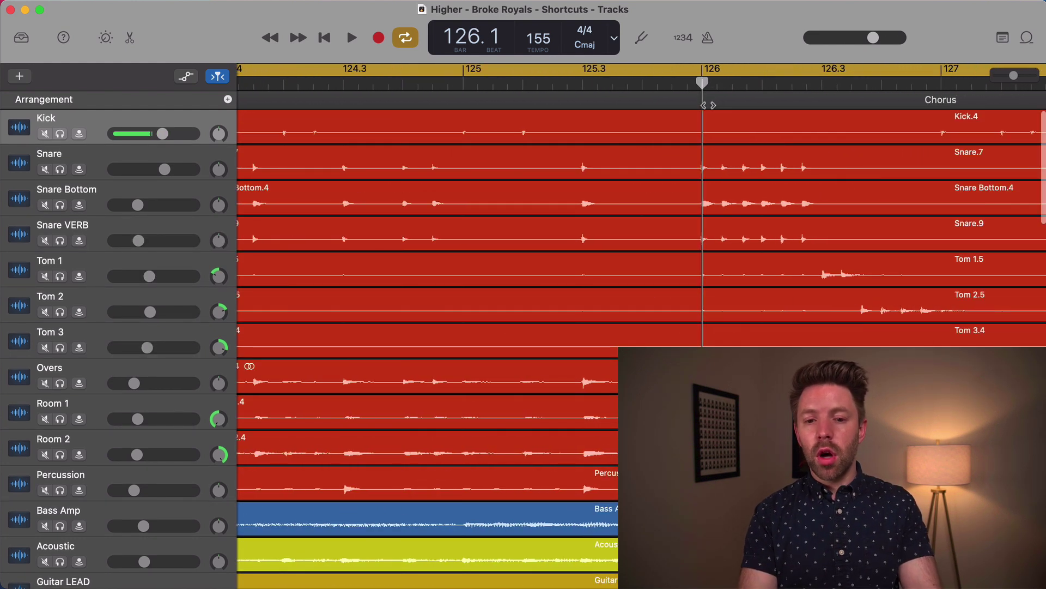
pyautogui.hscroll(3, 708, 105)
pyautogui.click(726, 127)
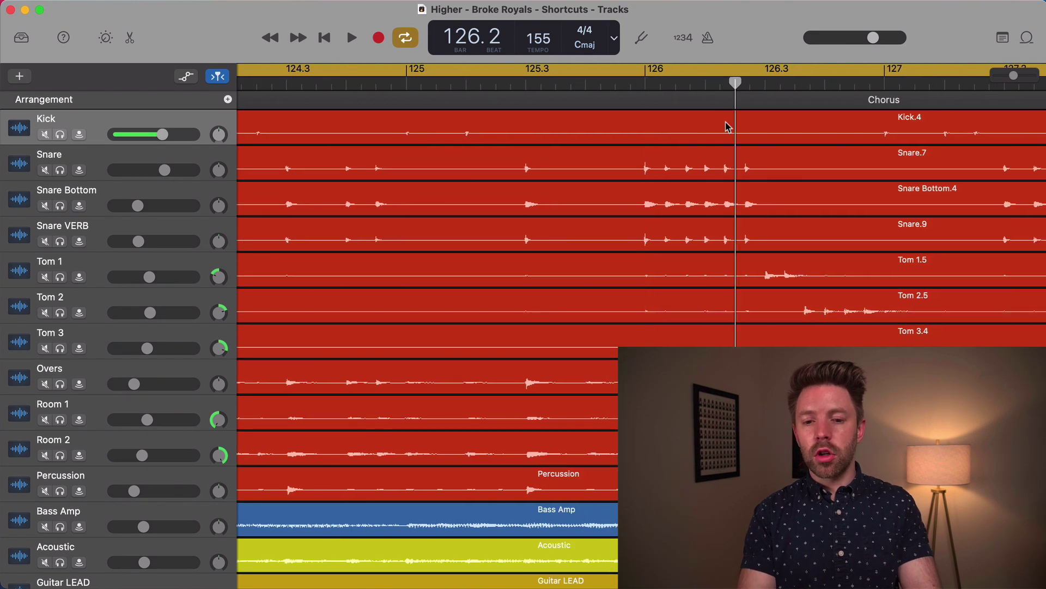
# Select the Chorus arrangement section and move the playhead to bar 128
pyautogui.scroll(2, 725, 127)
pyautogui.click(754, 92)
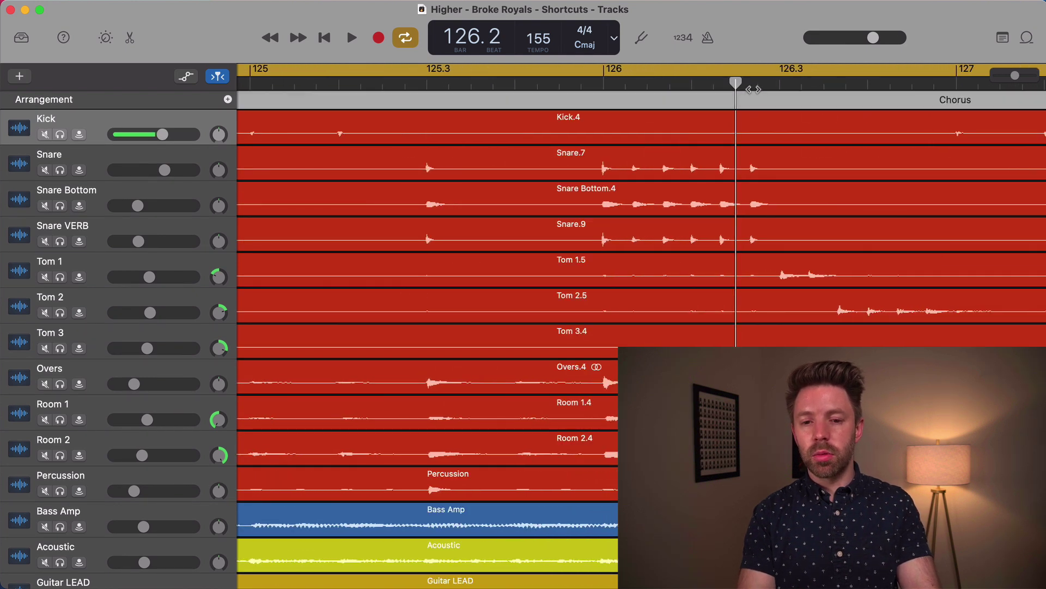
pyautogui.scroll(-10, 579, 198)
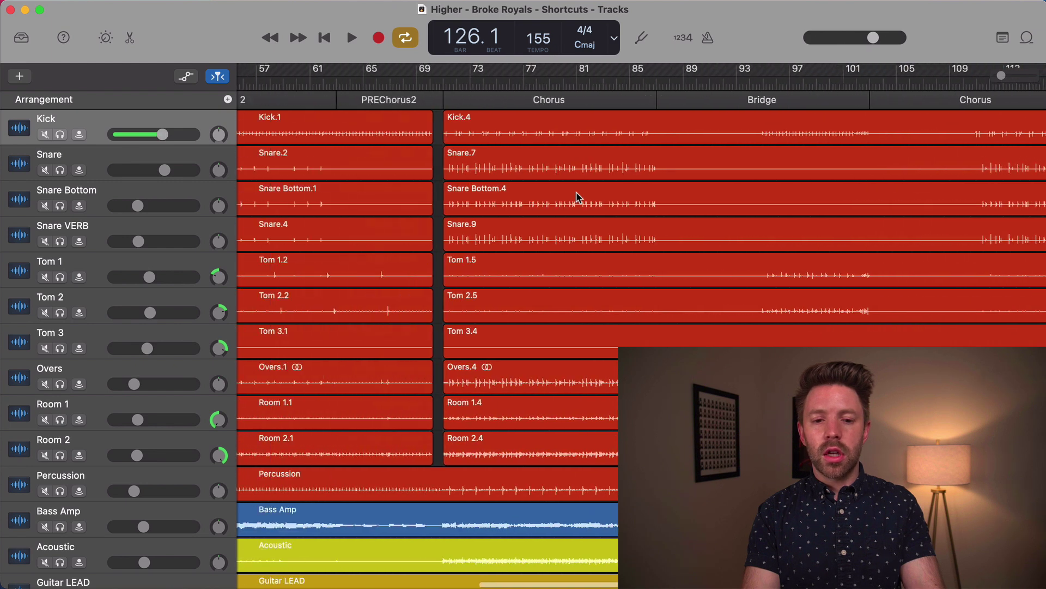
pyautogui.hscroll(-15, 578, 196)
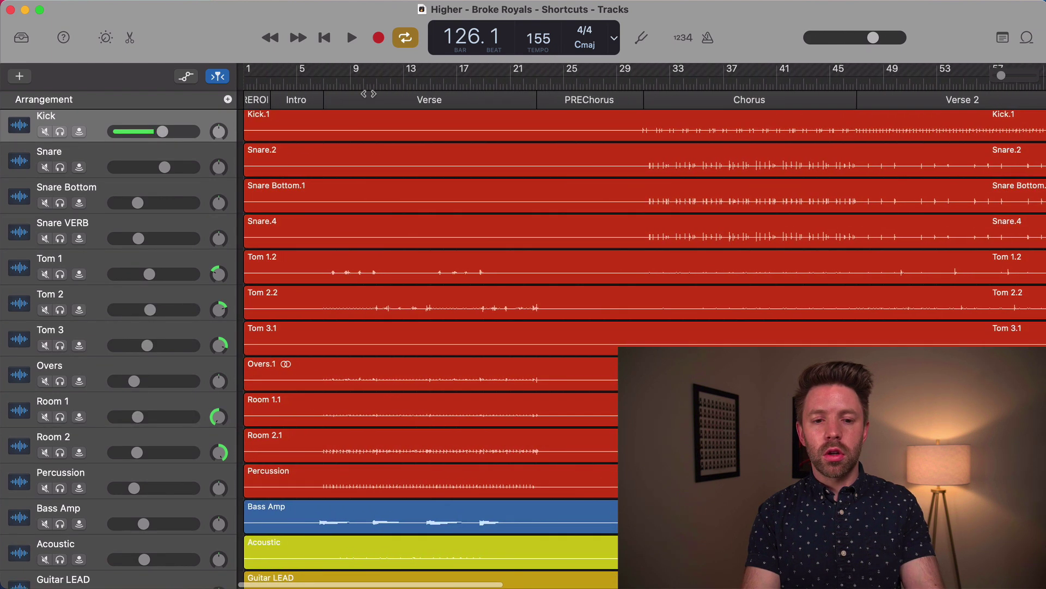
pyautogui.scroll(8, 368, 94)
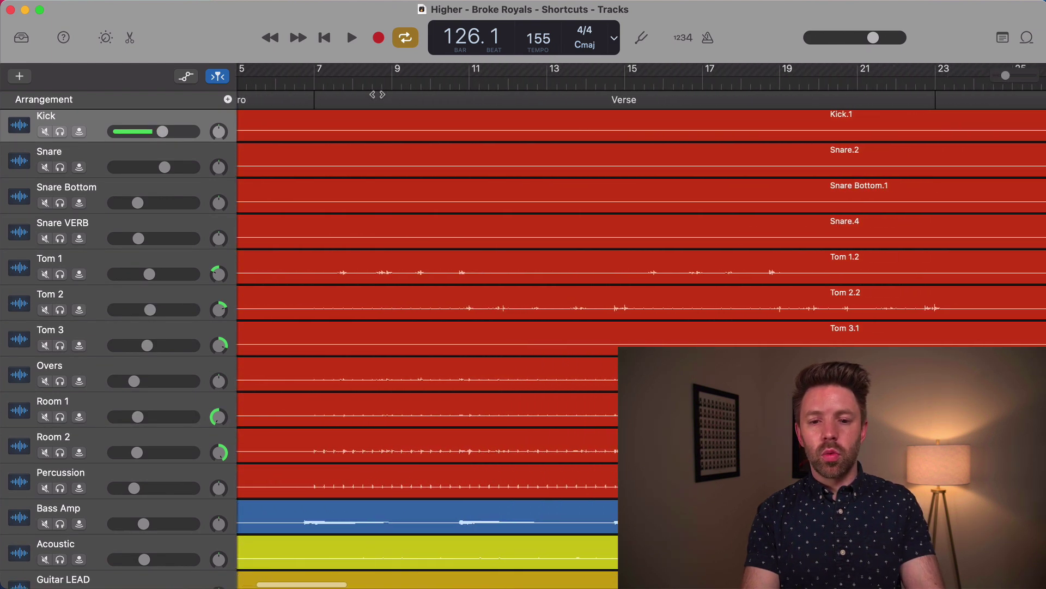
pyautogui.scroll(-10, 376, 94)
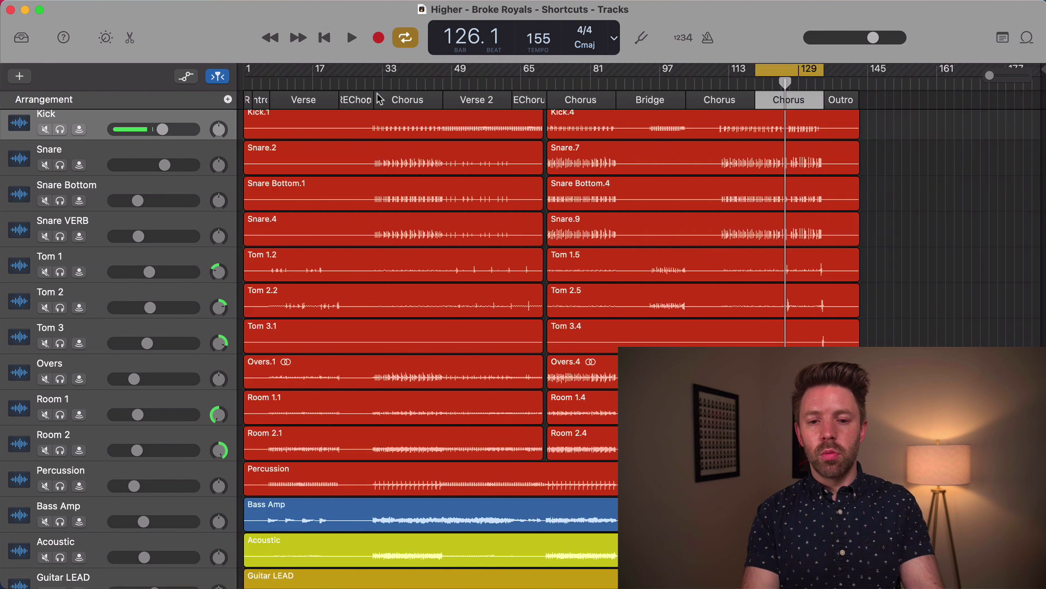
pyautogui.click(796, 83)
pyautogui.scroll(10, 796, 83)
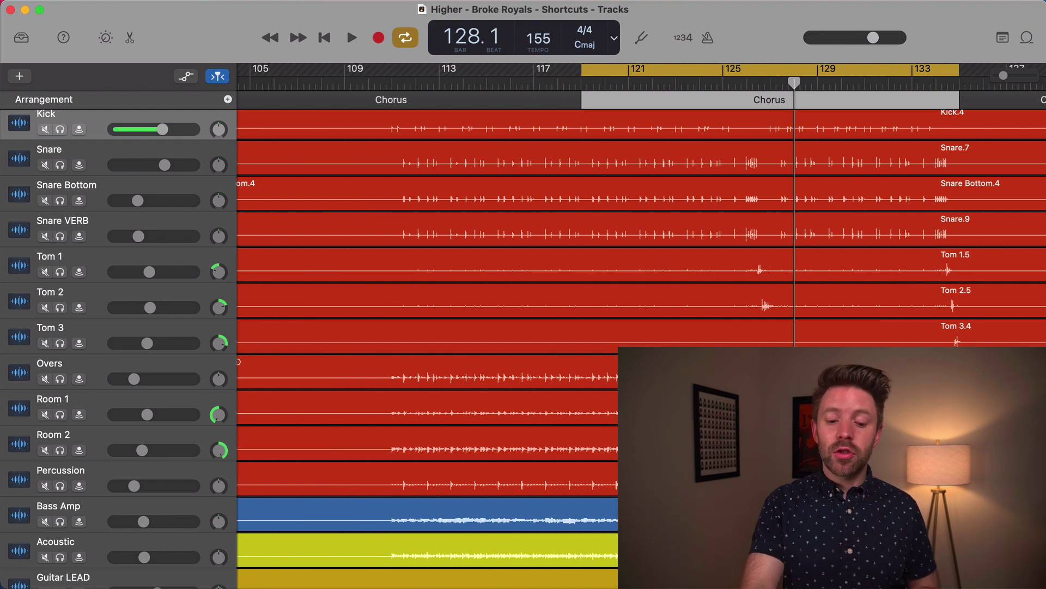
# Show Smart Controls and open, then close, the Kick track's Channel EQ
pyautogui.press('b')
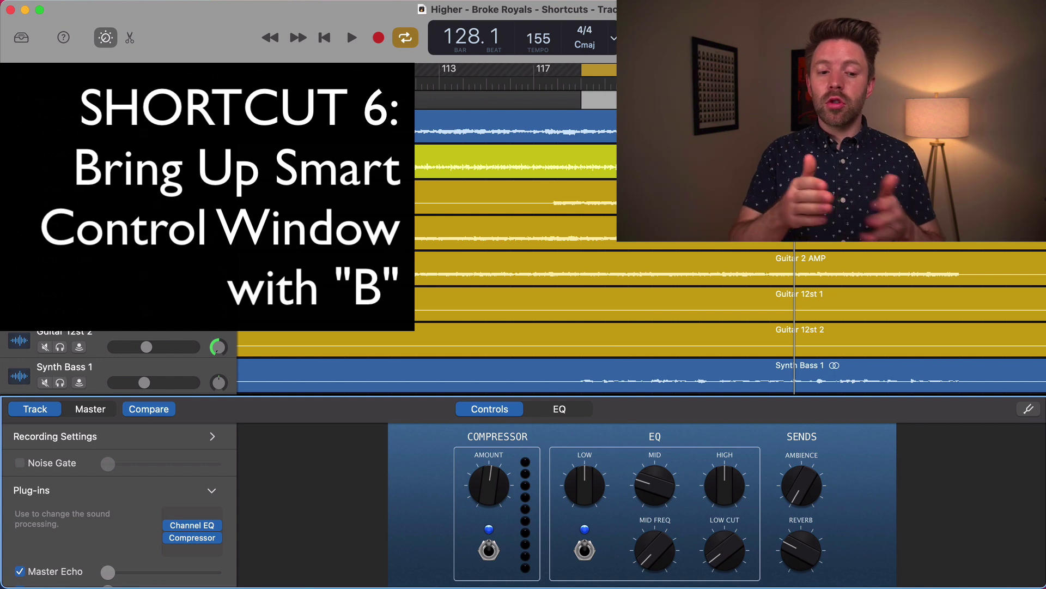
pyautogui.click(191, 524)
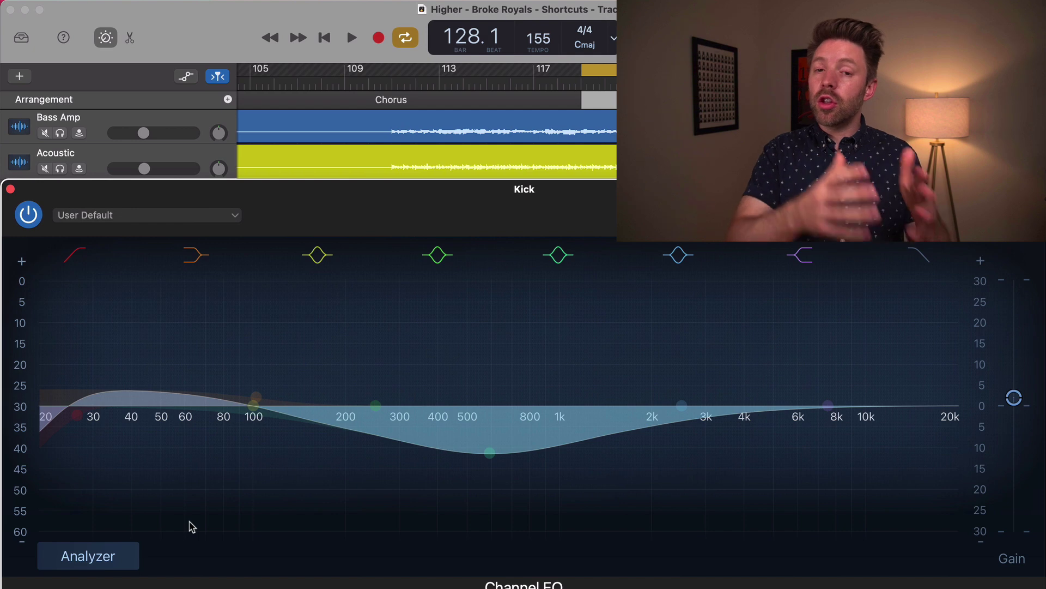
pyautogui.click(10, 190)
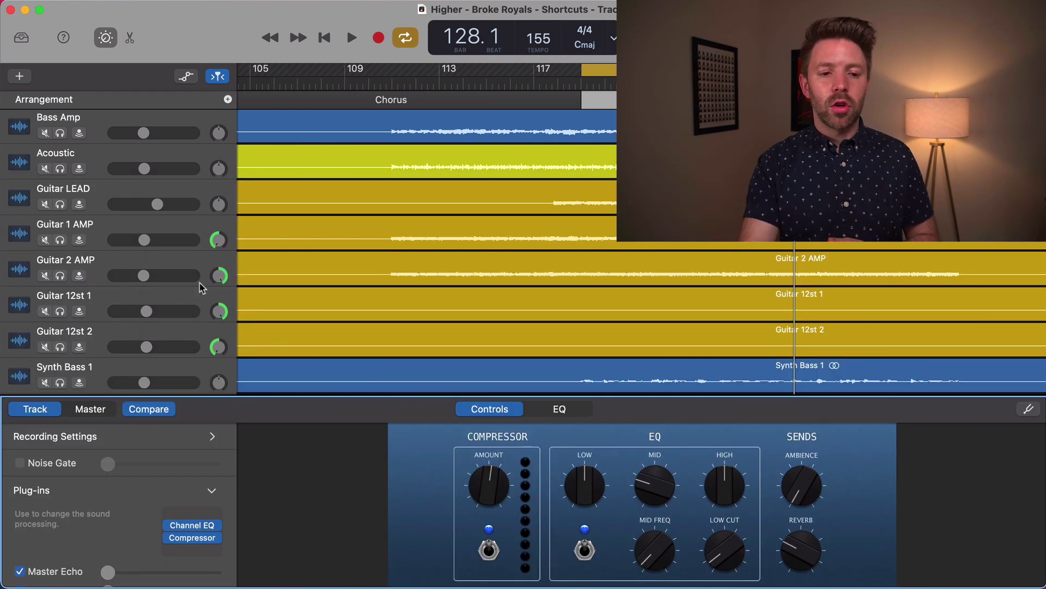
pyautogui.scroll(7, 329, 288)
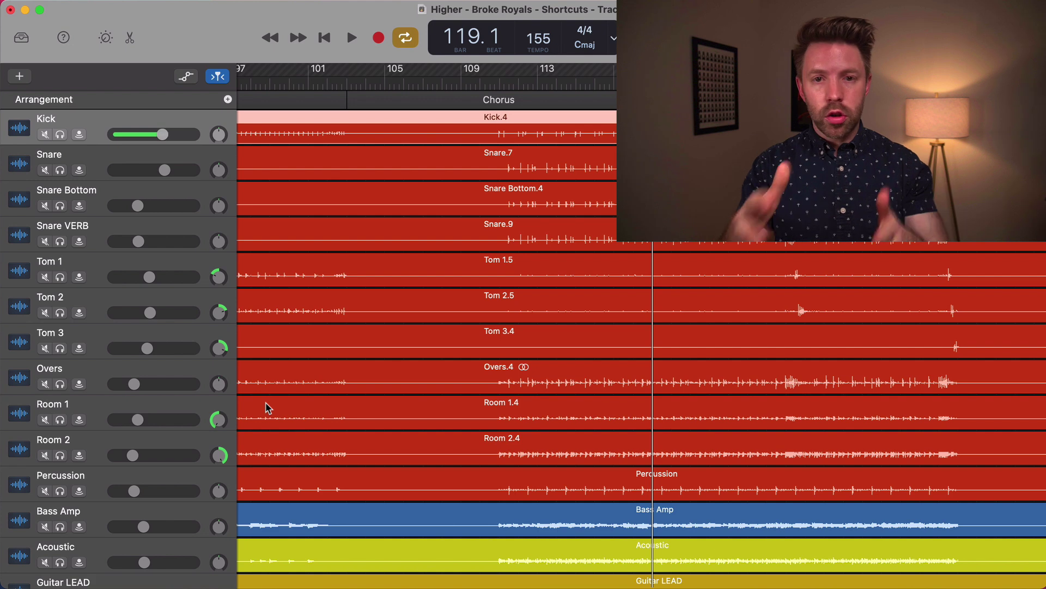
# Step through Snare to Tom 1, view Tom 1's then Kick's Channel EQ, and close it
pyautogui.press('b')
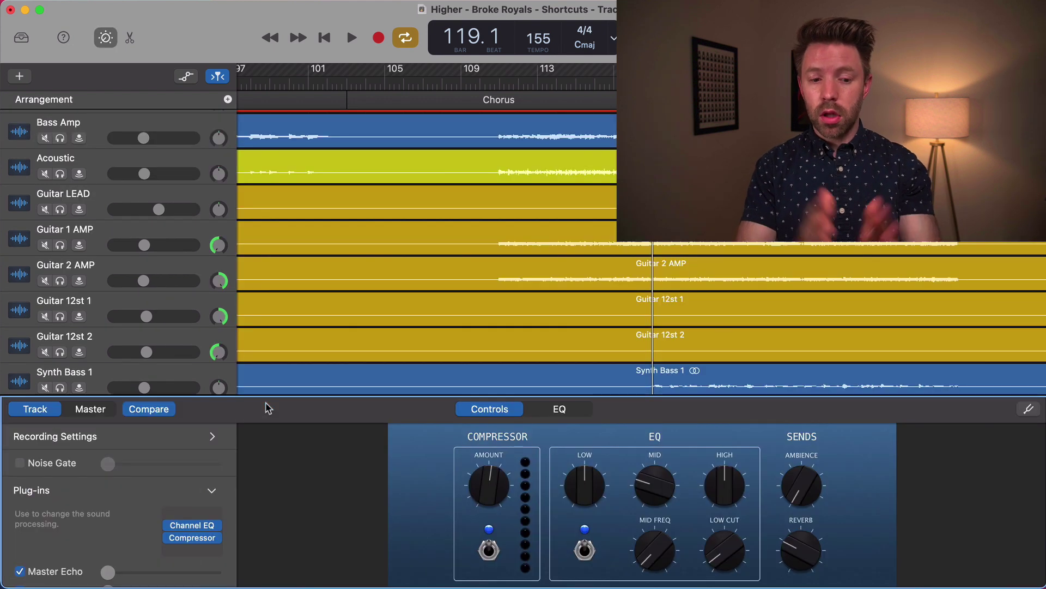
pyautogui.scroll(10, 270, 362)
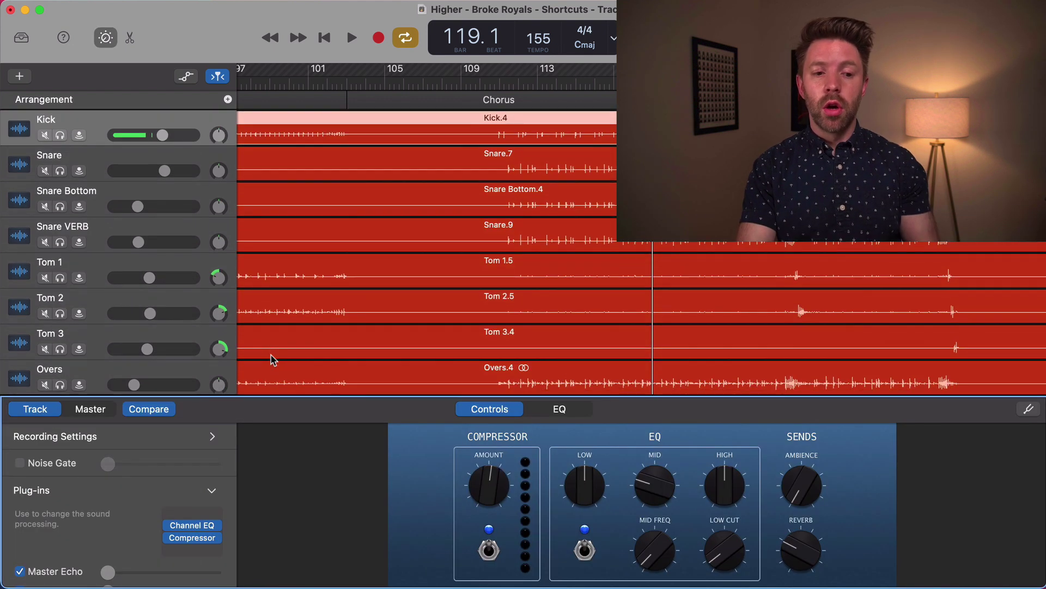
pyautogui.click(95, 160)
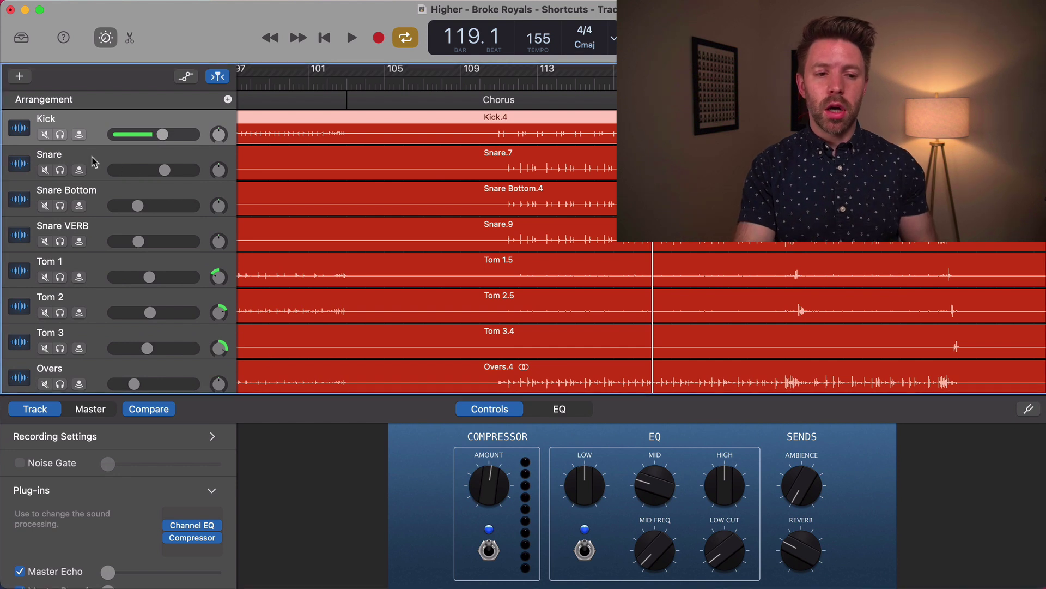
pyautogui.click(107, 206)
pyautogui.click(105, 245)
pyautogui.click(105, 277)
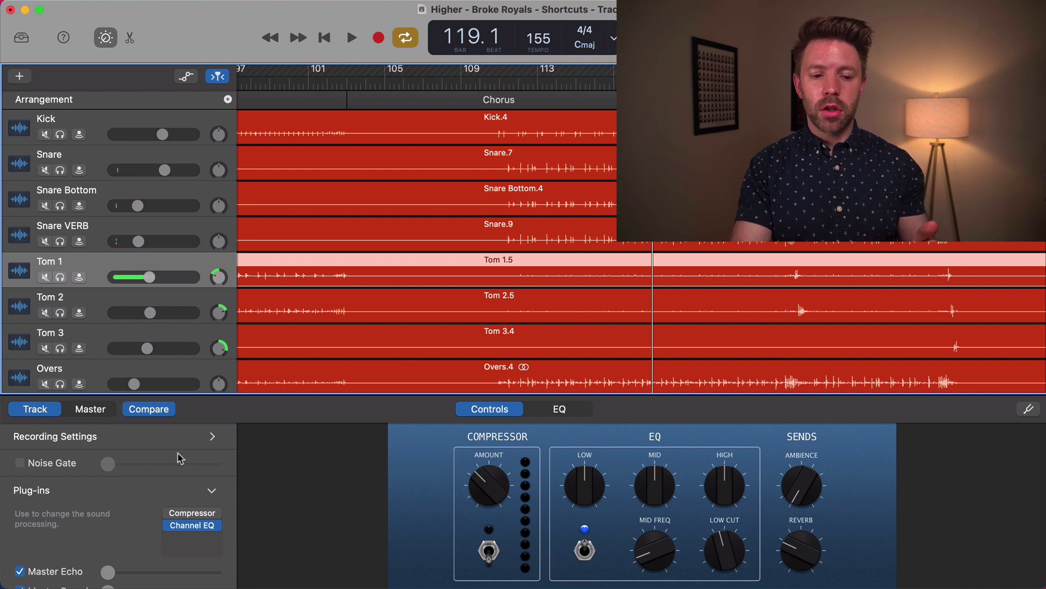
pyautogui.click(194, 524)
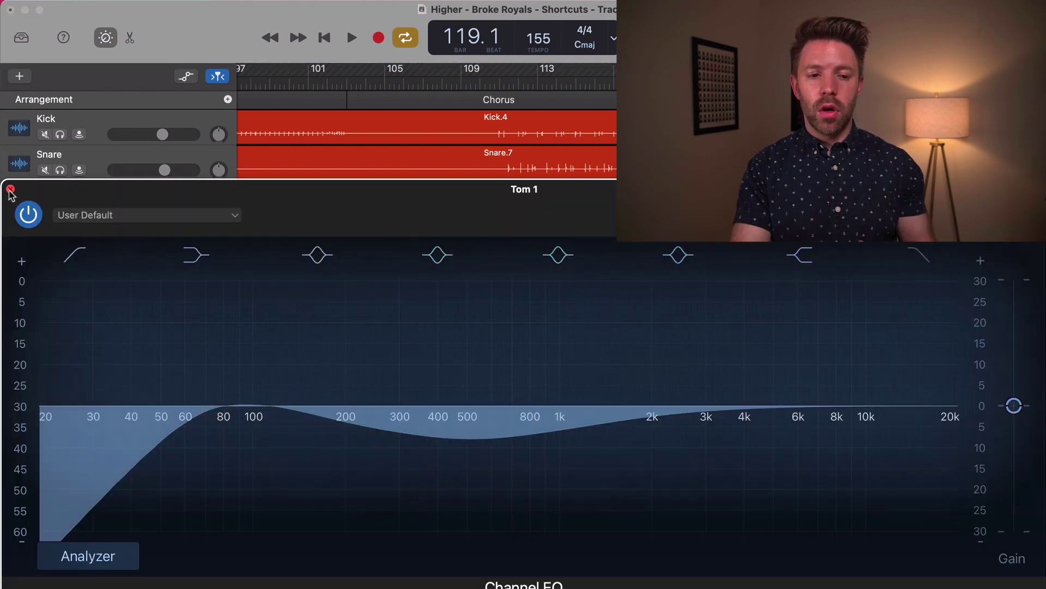
pyautogui.click(91, 121)
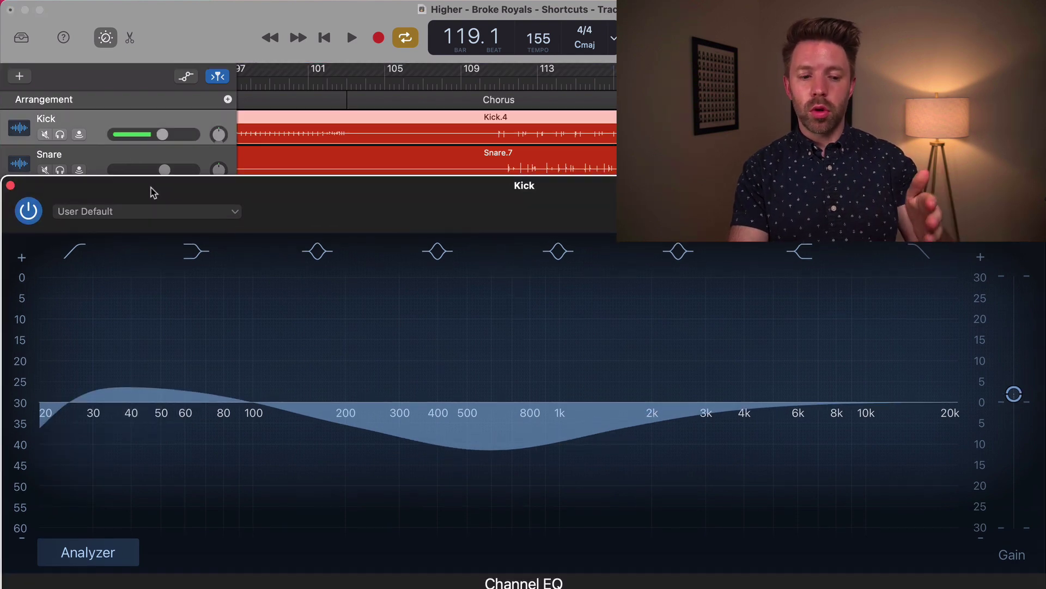
pyautogui.click(11, 184)
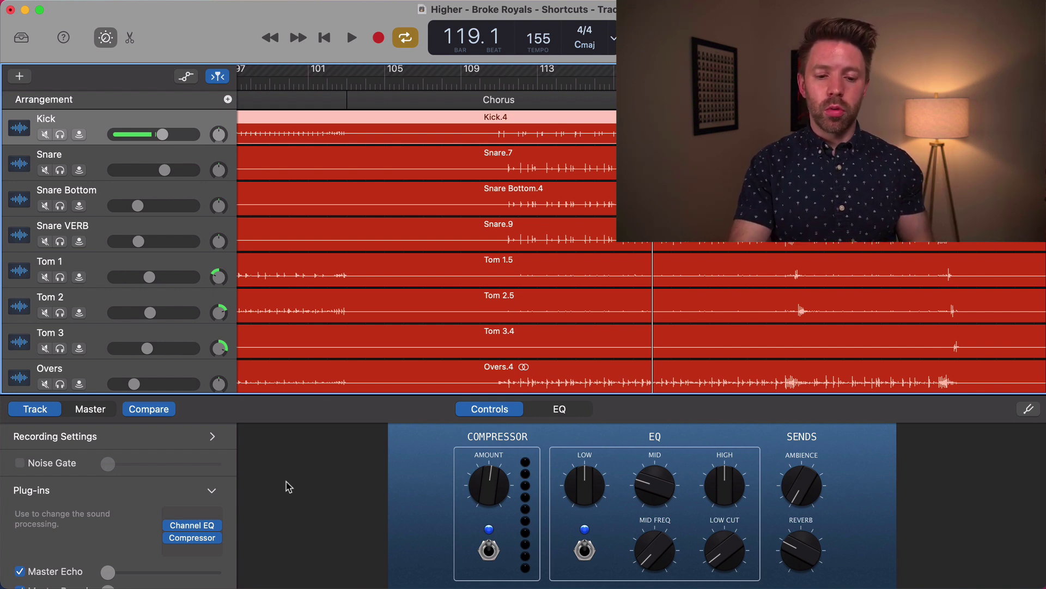
# Hide Smart Controls and toggle the Kick track's solo until only Kick is soloed
pyautogui.press('b')
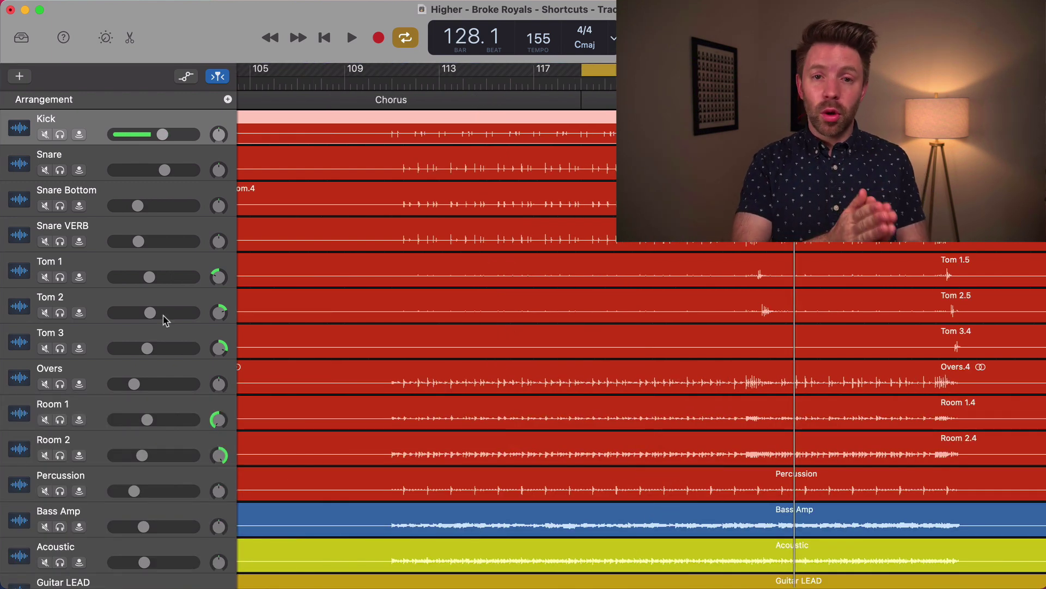
pyautogui.click(61, 135)
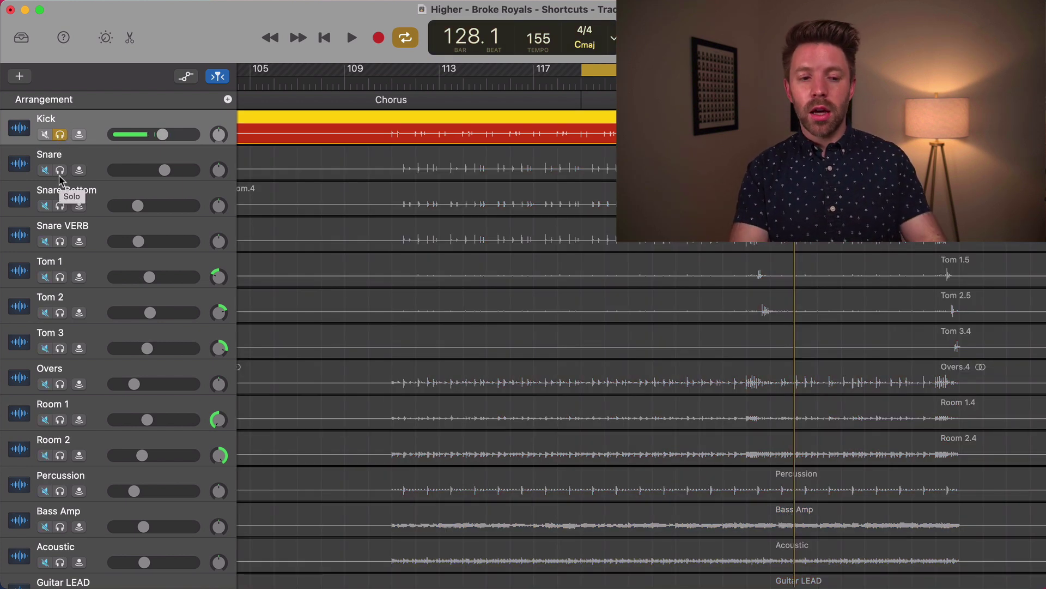
pyautogui.press('s')
pyautogui.press('s')
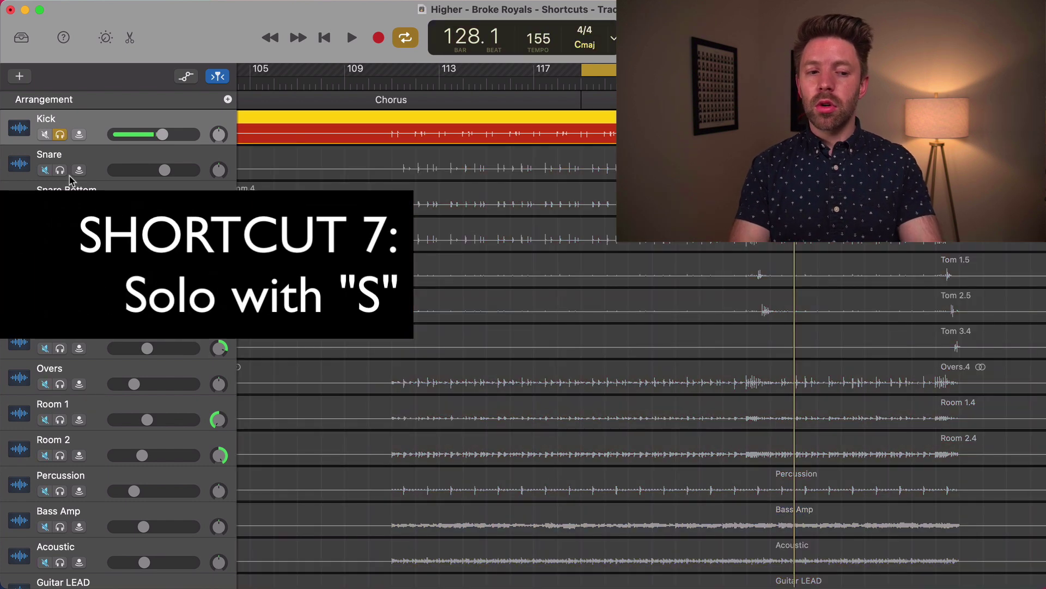
pyautogui.press('s')
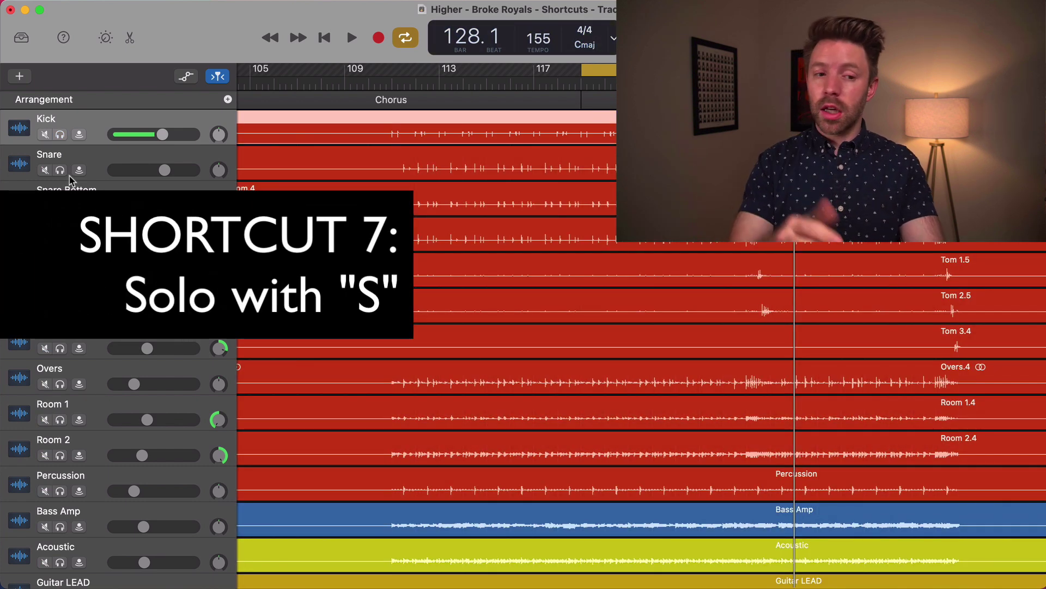
pyautogui.click(60, 137)
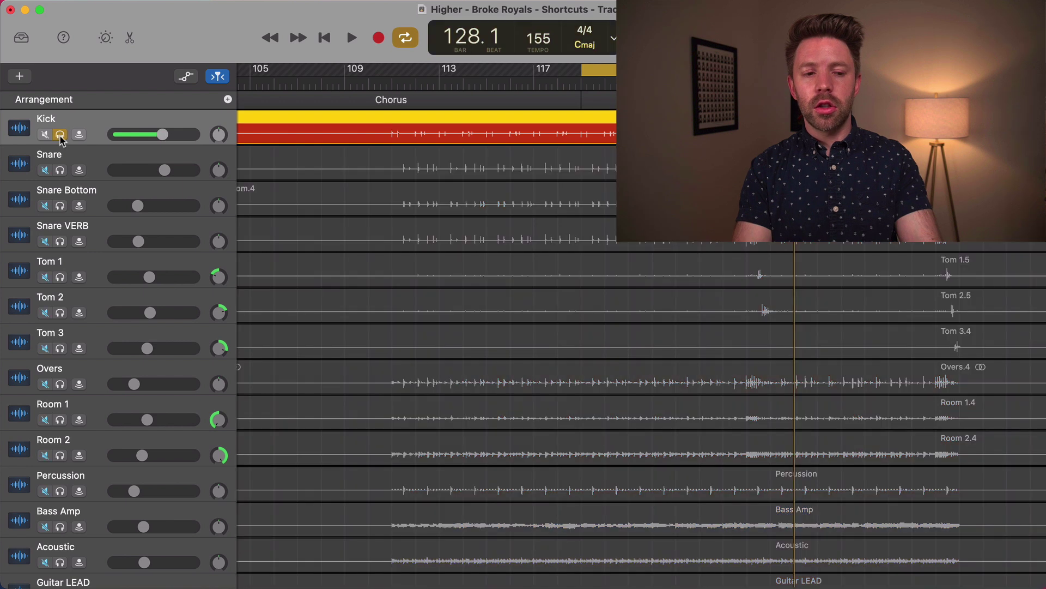
pyautogui.click(61, 137)
pyautogui.click(61, 137)
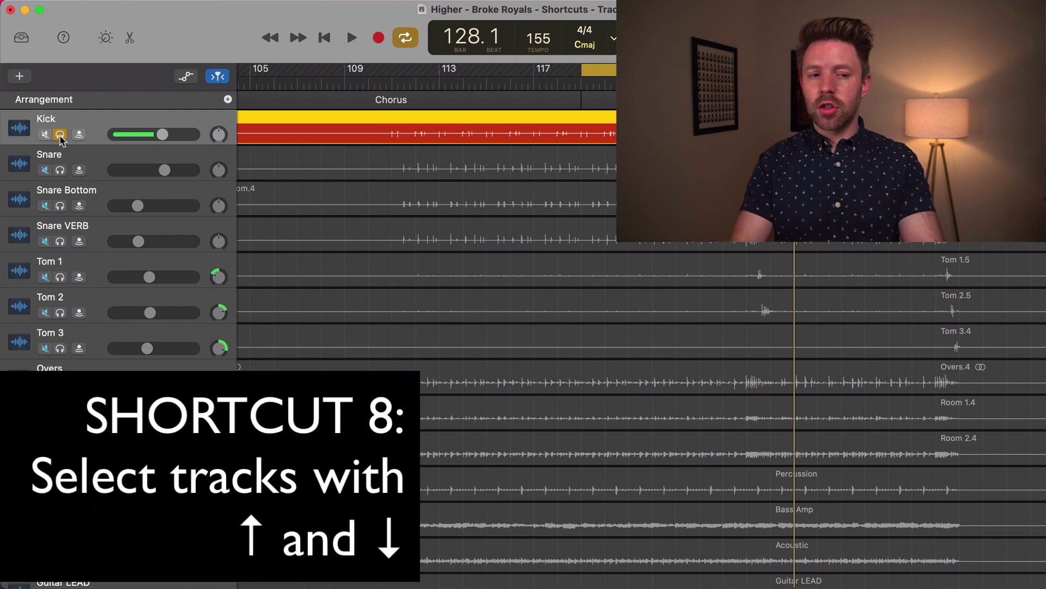
# Move the track selection through the drums, then extend it from Kick to Snare Bottom
pyautogui.press('Down')
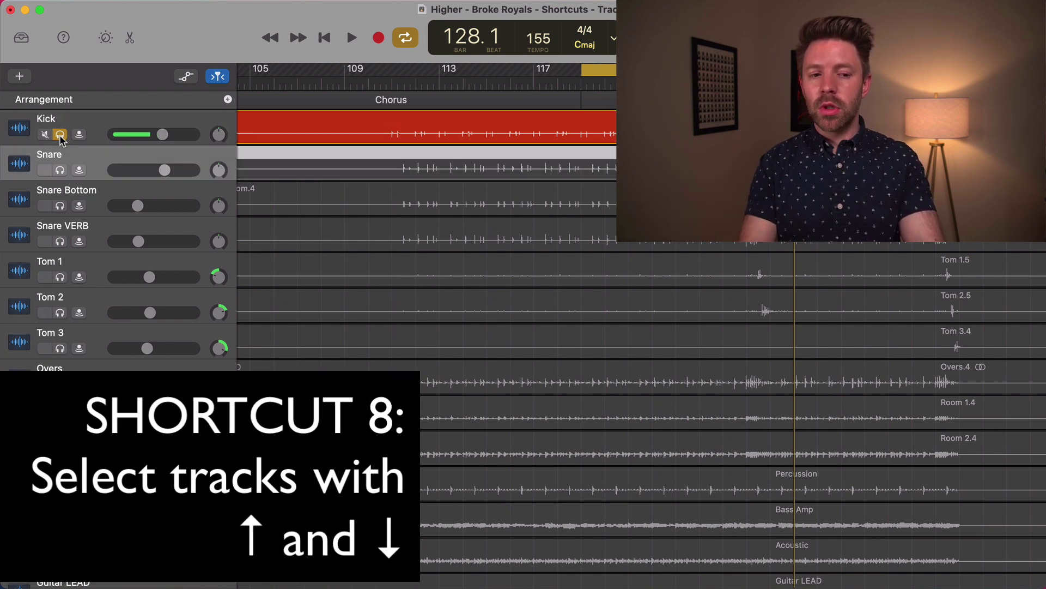
pyautogui.press('Down')
pyautogui.press('Down')
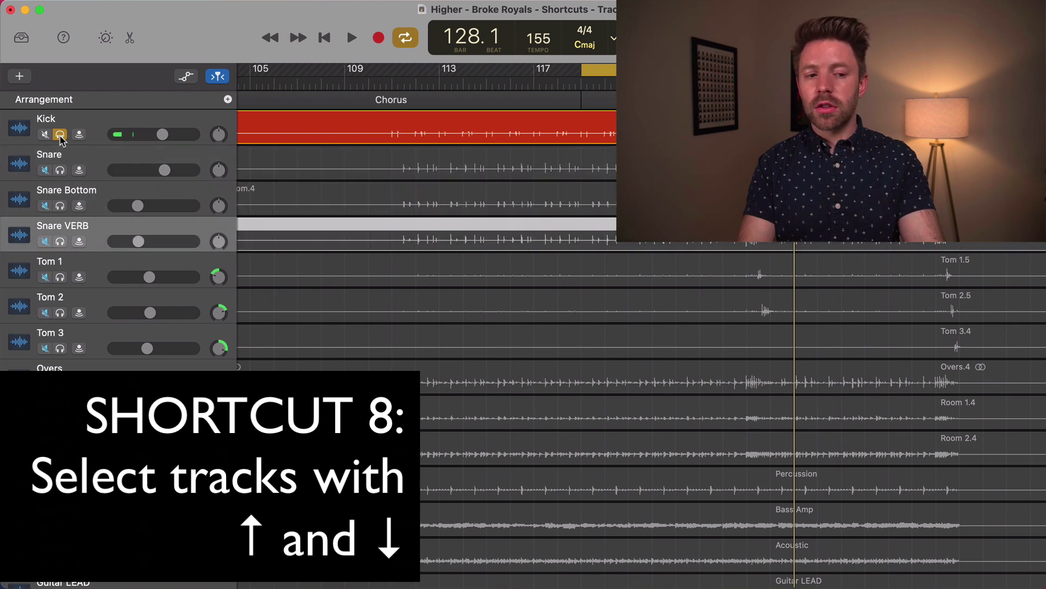
pyautogui.press('Down')
pyautogui.press('Down')
pyautogui.press('Up')
pyautogui.press('Up')
pyautogui.press('Up')
pyautogui.press('Up')
pyautogui.press('Up')
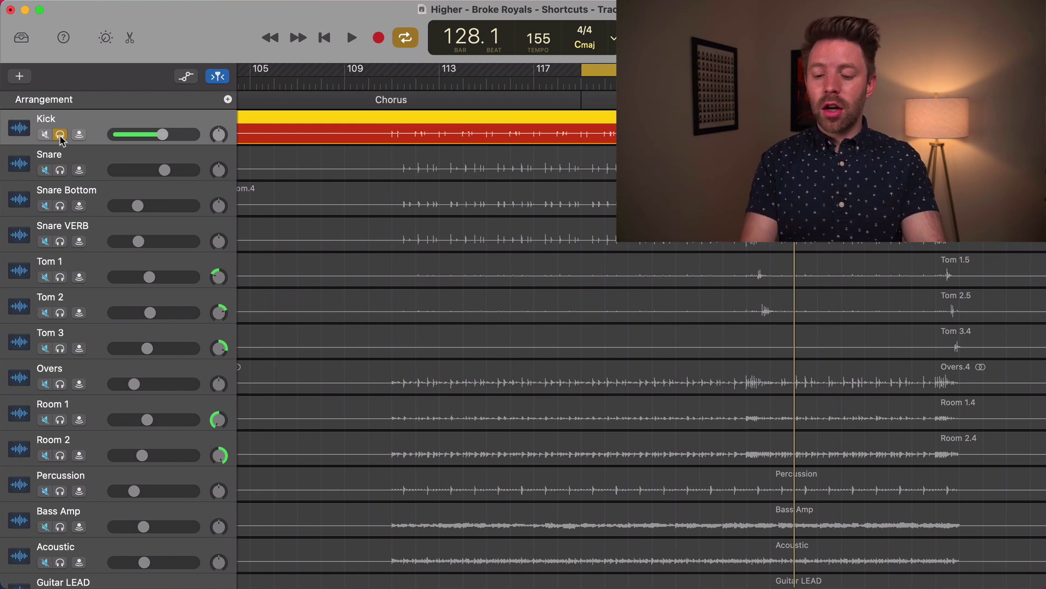
pyautogui.hotkey('shift', 'Down')
pyautogui.hotkey('shift', 'Down')
pyautogui.hotkey('shift', 'Down')
pyautogui.hotkey('shift', 'Down')
pyautogui.hotkey('shift', 'Down')
pyautogui.hotkey('shift', 'Down')
pyautogui.hotkey('shift', 'Down')
pyautogui.hotkey('shift', 'Down')
pyautogui.hotkey('shift', 'Down')
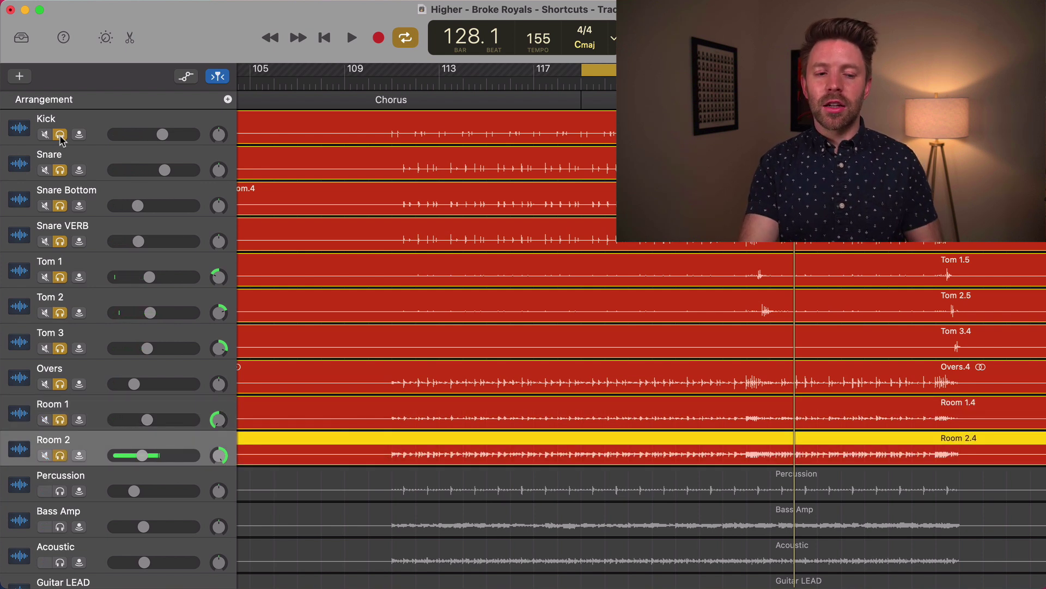
# Adjust the Kick and Snare solo buttons, select Room 2 up to Kick, then play and stop
pyautogui.click(60, 135)
pyautogui.click(60, 170)
pyautogui.click(60, 206)
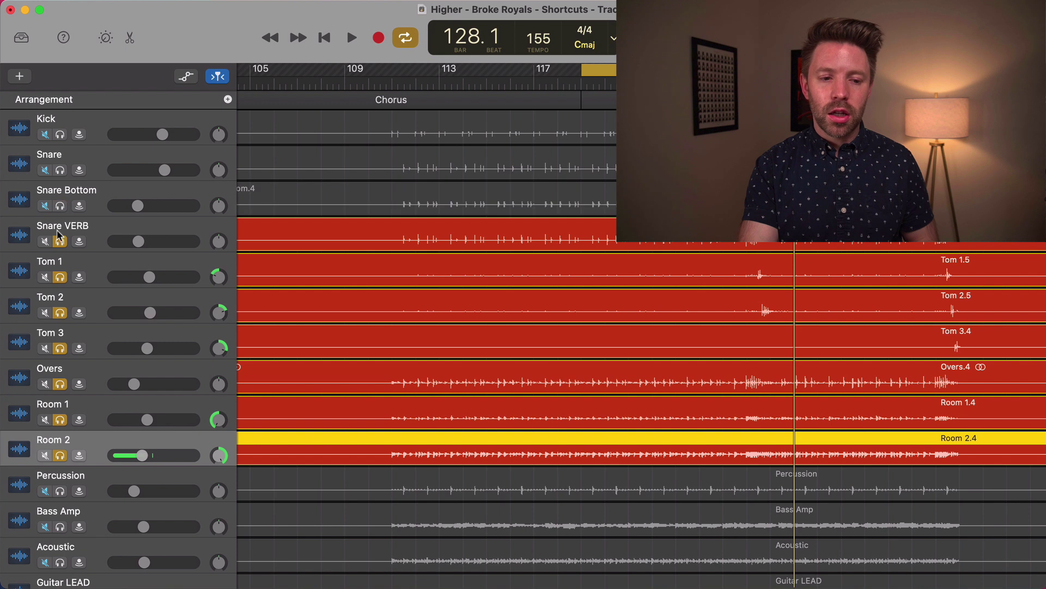
pyautogui.click(60, 242)
pyautogui.click(60, 243)
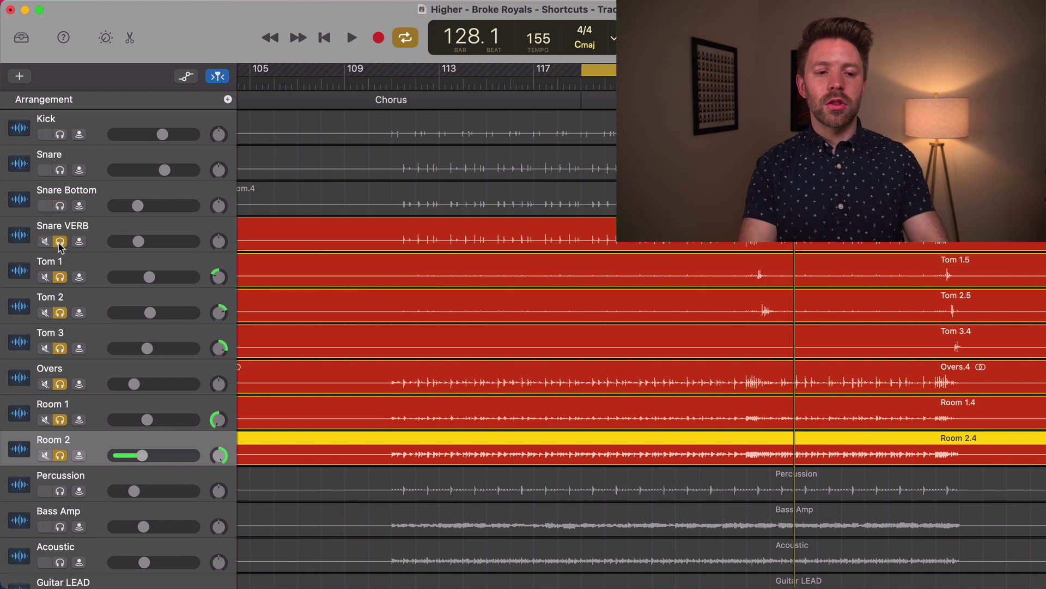
pyautogui.hotkey('shift', 'Up')
pyautogui.hotkey('shift', 'Up')
pyautogui.hotkey('shift', 'Up')
pyautogui.hotkey('shift', 'Up')
pyautogui.hotkey('shift', 'Up')
pyautogui.hotkey('shift', 'Up')
pyautogui.hotkey('shift', 'Up')
pyautogui.hotkey('shift', 'Up')
pyautogui.hotkey('shift', 'Up')
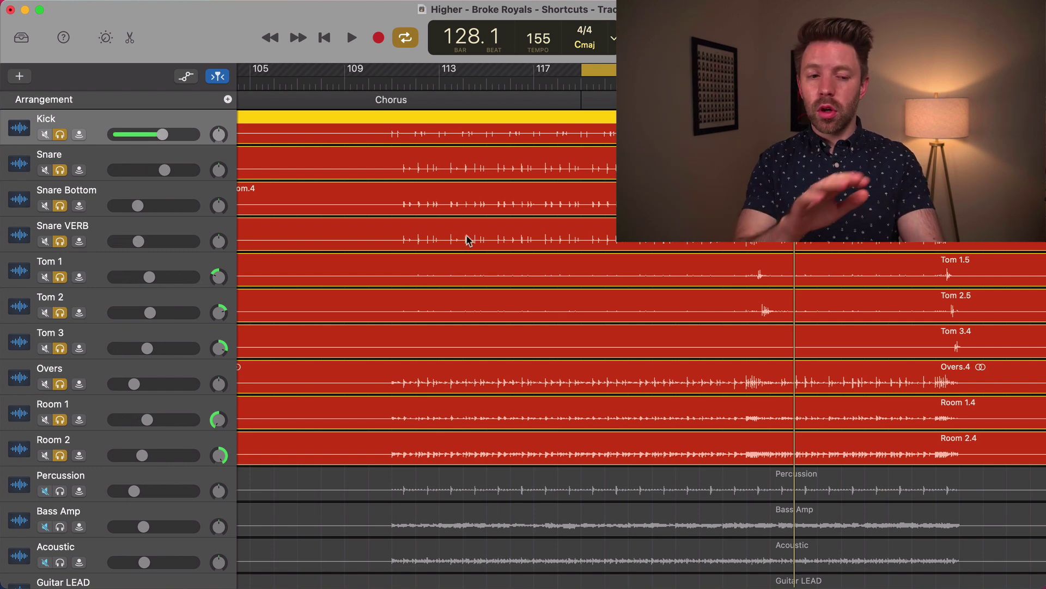
pyautogui.press('space')
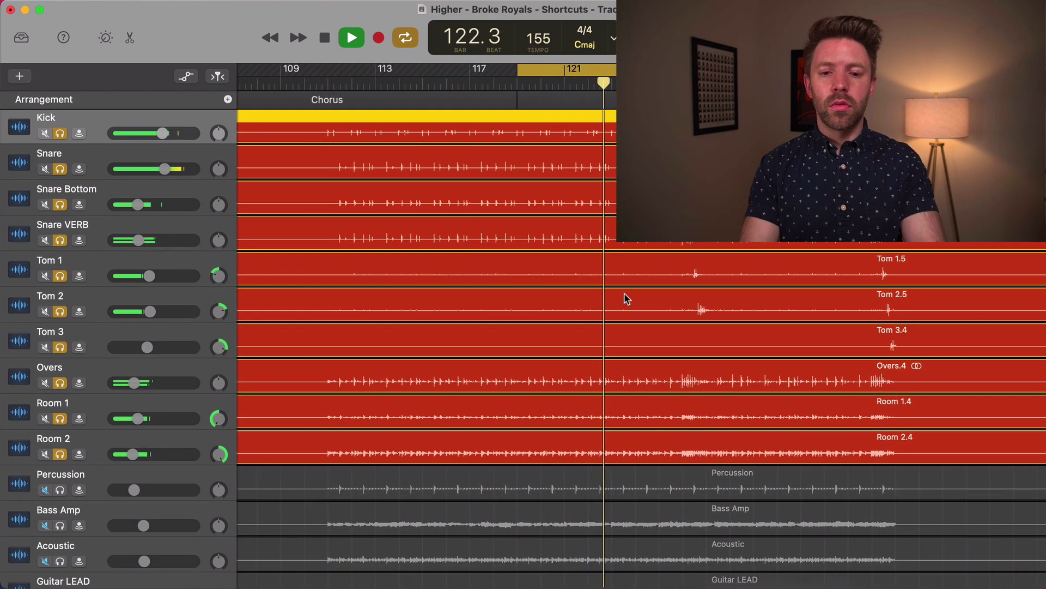
pyautogui.press('space')
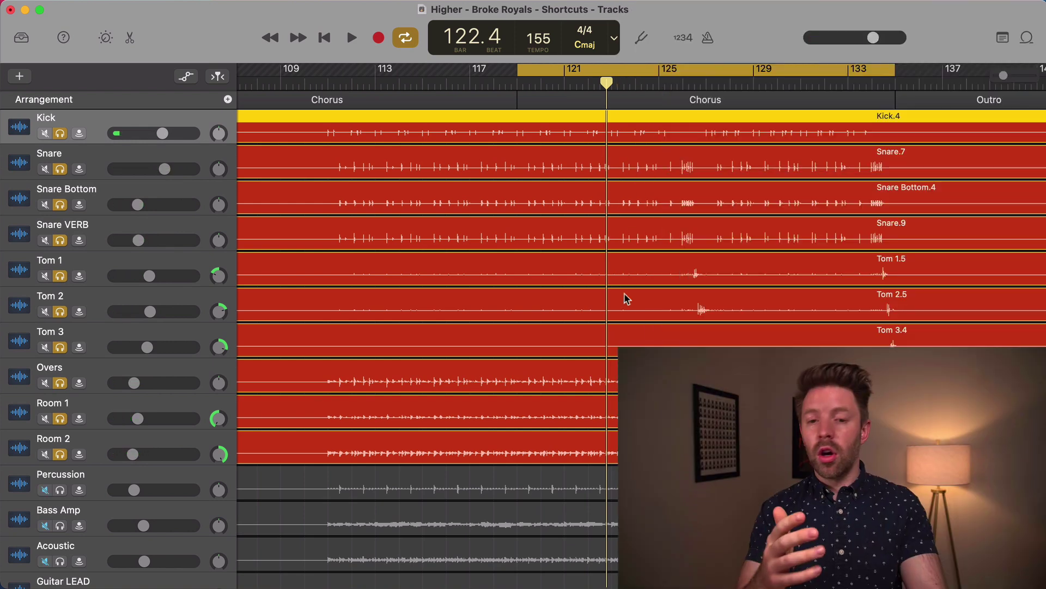
pyautogui.press('ctrl+alt+super+m')
pyautogui.press('ctrl+alt+super+m')
pyautogui.hscroll(5, 626, 298)
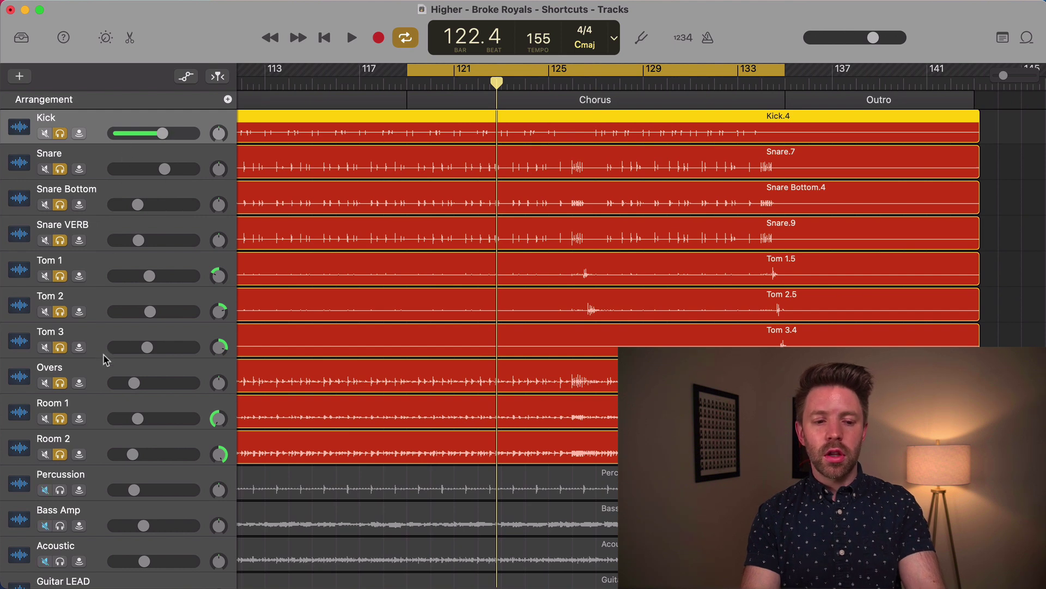
pyautogui.press('Down')
pyautogui.press('Down')
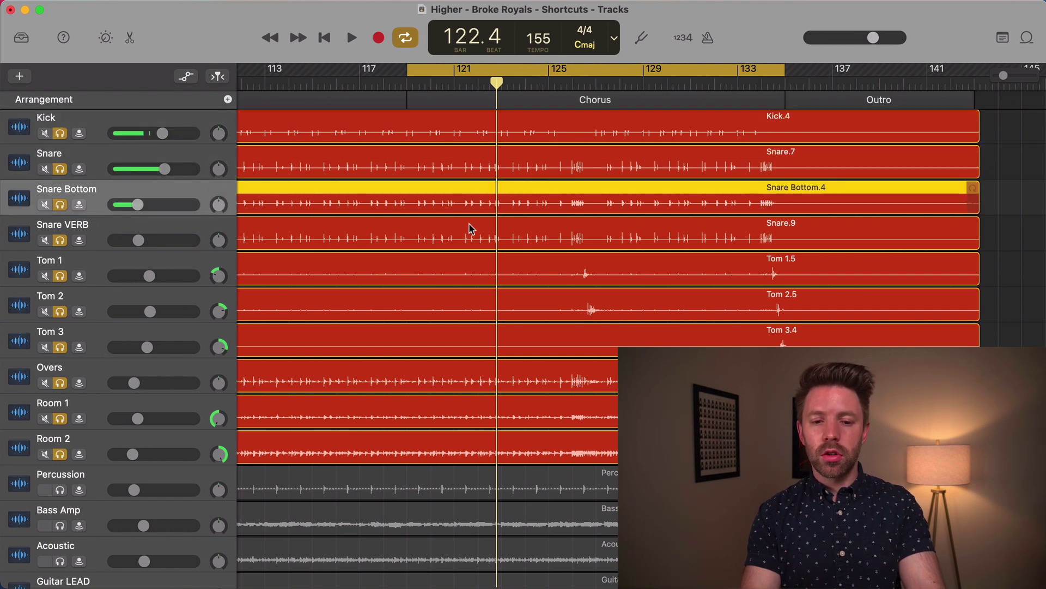
pyautogui.click(471, 231)
pyautogui.click(509, 137)
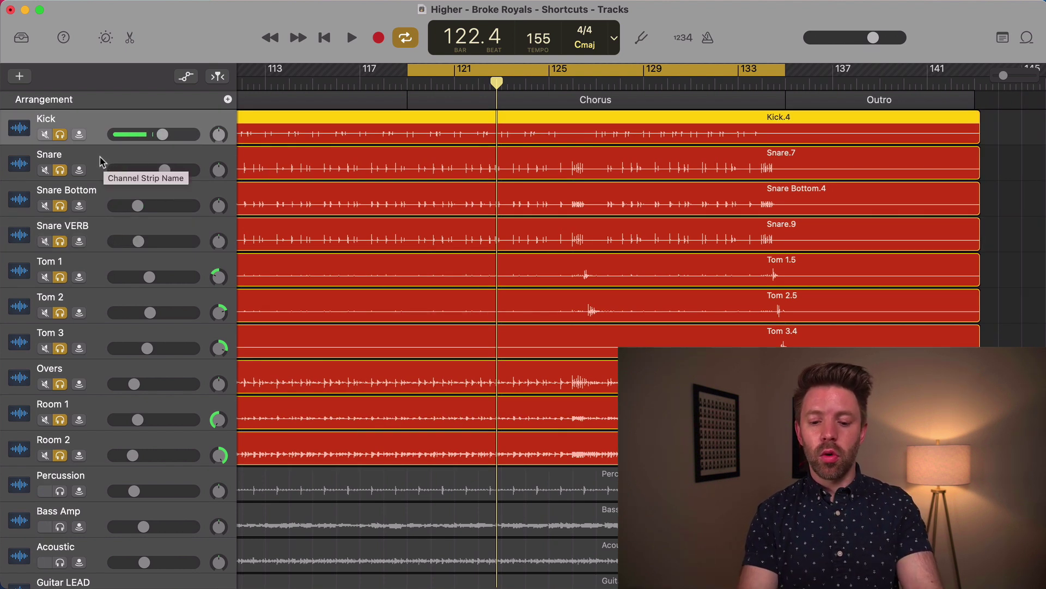
pyautogui.press('Down')
pyautogui.press('Up')
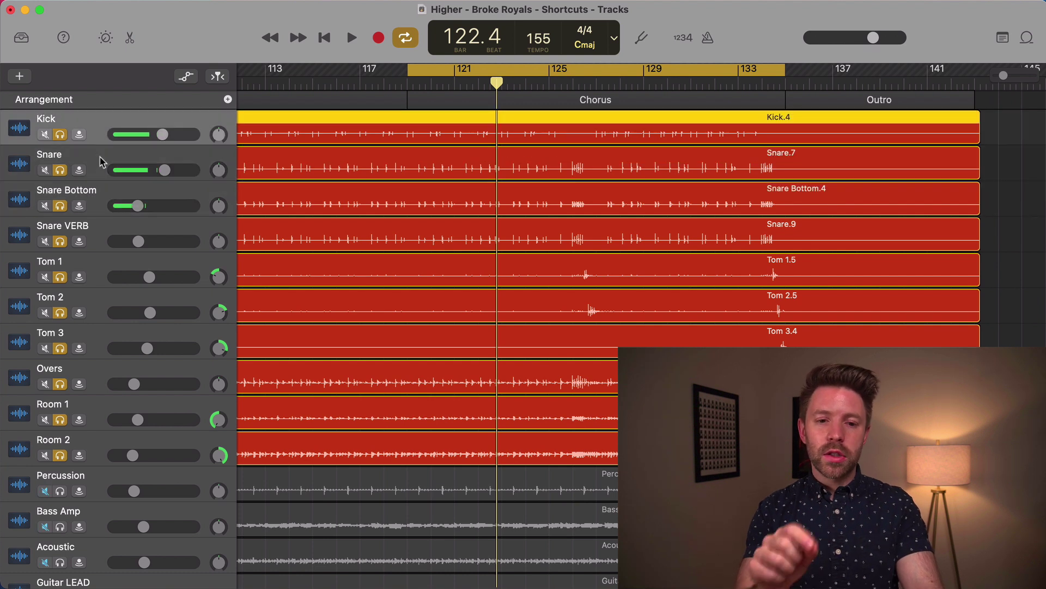
pyautogui.press('Down')
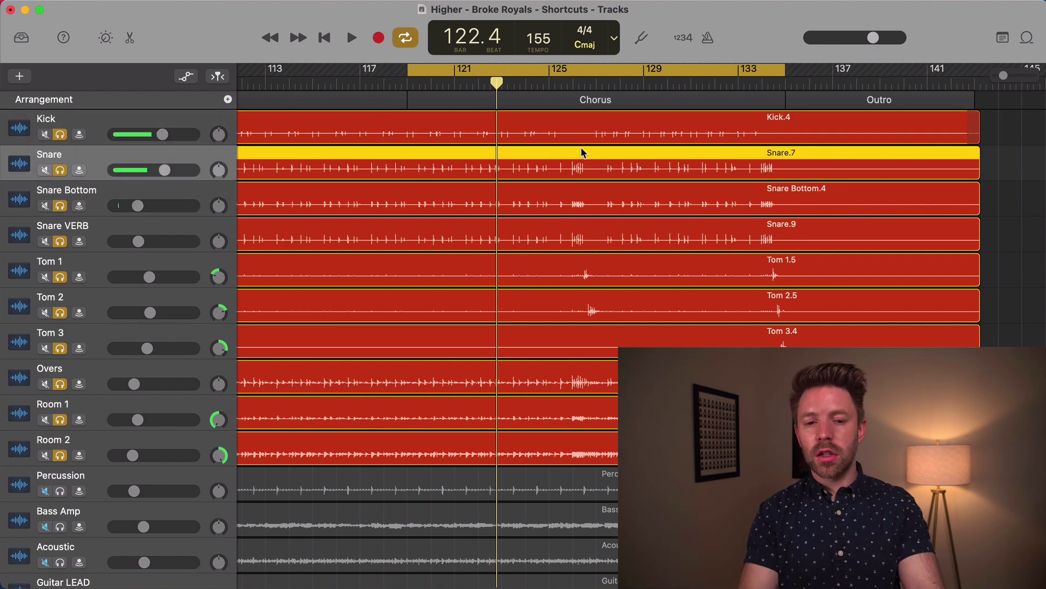
pyautogui.press('Down')
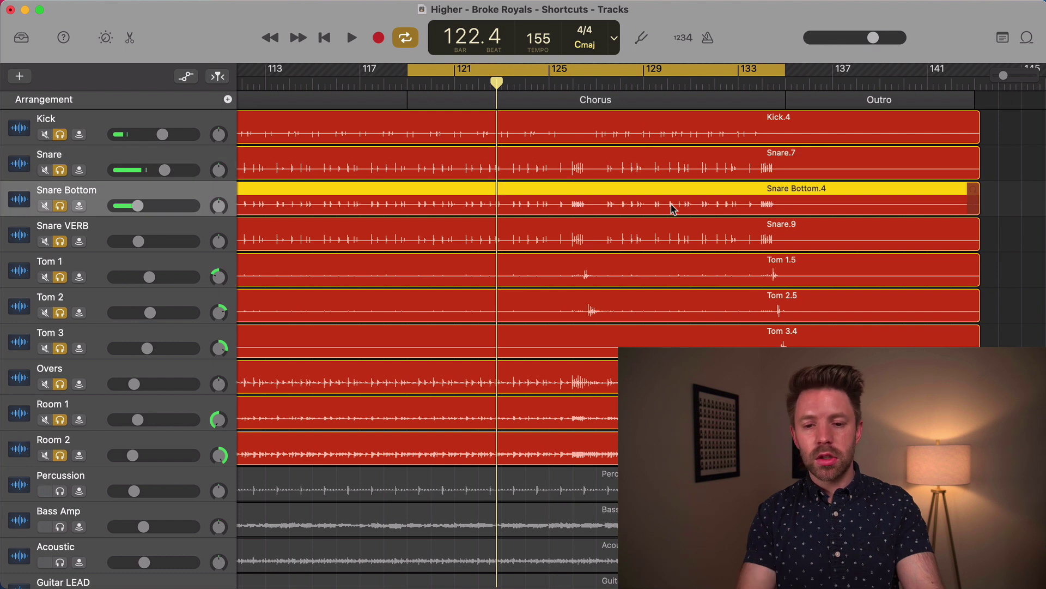
pyautogui.click(198, 126)
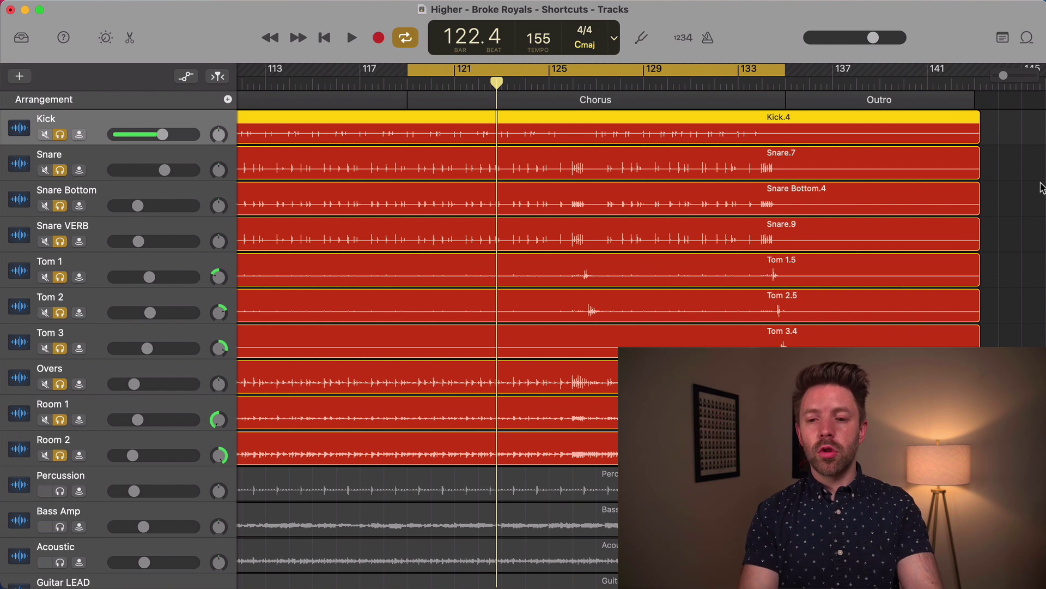
pyautogui.moveTo(1018, 129)
pyautogui.mouseDown()
pyautogui.moveTo(985, 184)
pyautogui.moveTo(1025, 133)
pyautogui.moveTo(987, 167)
pyautogui.moveTo(976, 229)
pyautogui.moveTo(701, 341)
pyautogui.moveTo(698, 458)
pyautogui.moveTo(657, 419)
pyautogui.moveTo(755, 145)
pyautogui.moveTo(968, 109)
pyautogui.moveTo(1008, 131)
pyautogui.mouseUp()
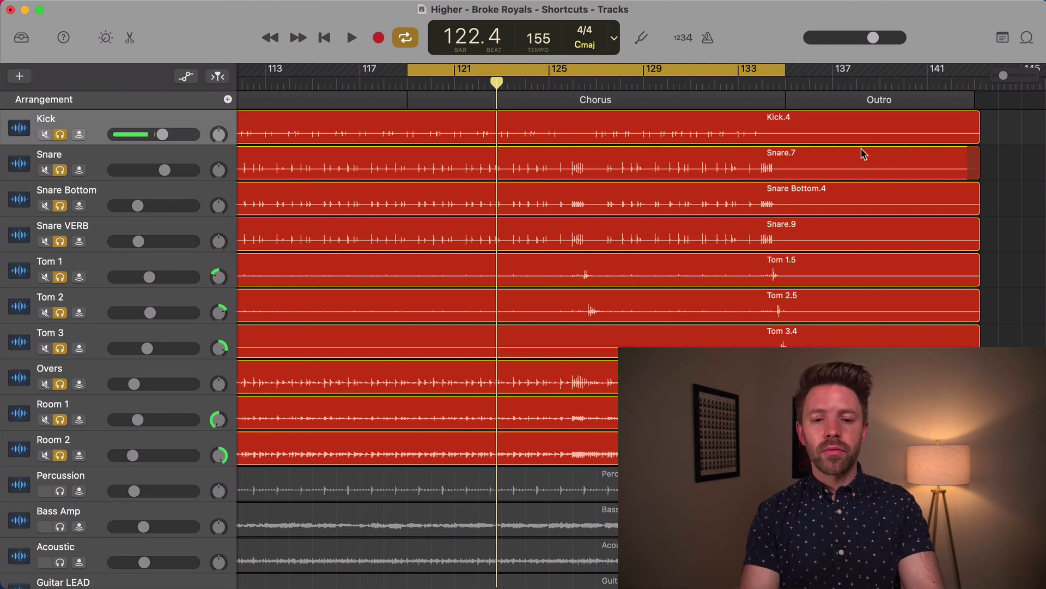
pyautogui.moveTo(1006, 124); pyautogui.dragTo(762, 446)
pyautogui.hscroll(-3, 1019, 201)
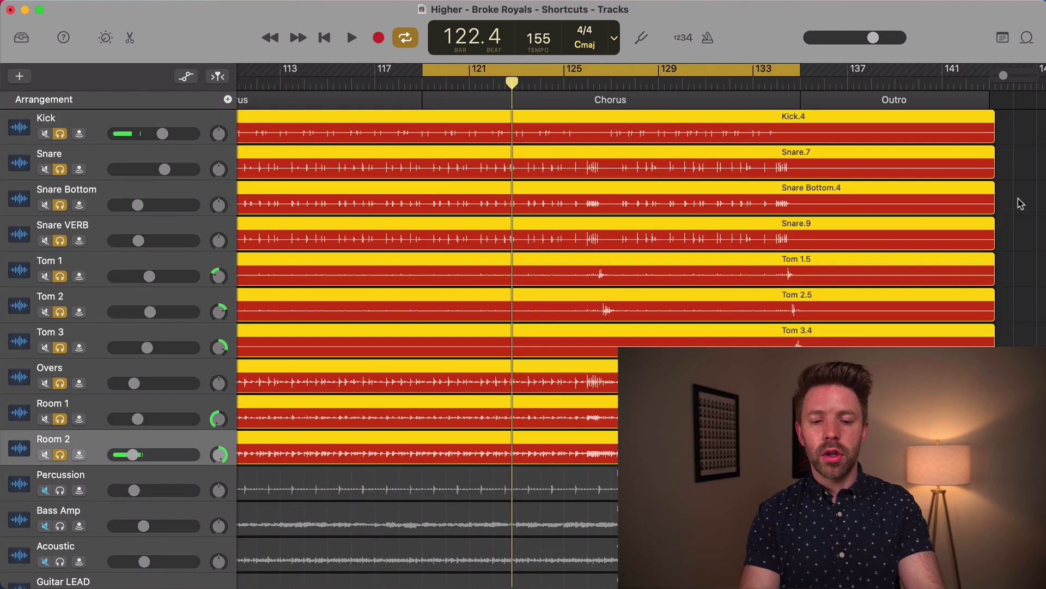
pyautogui.press('Down')
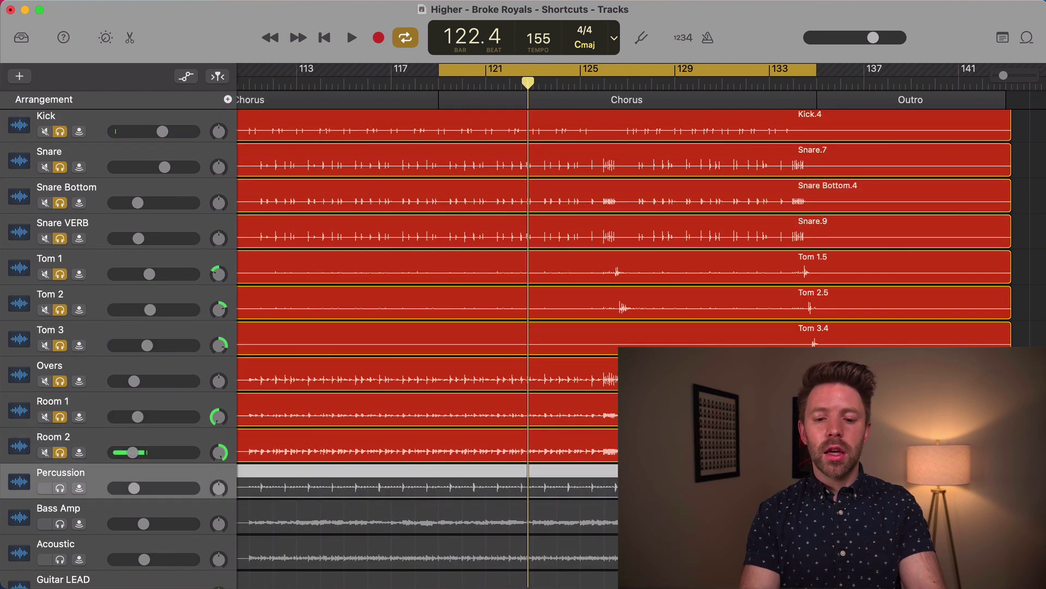
pyautogui.hscroll(-6, 622, 341)
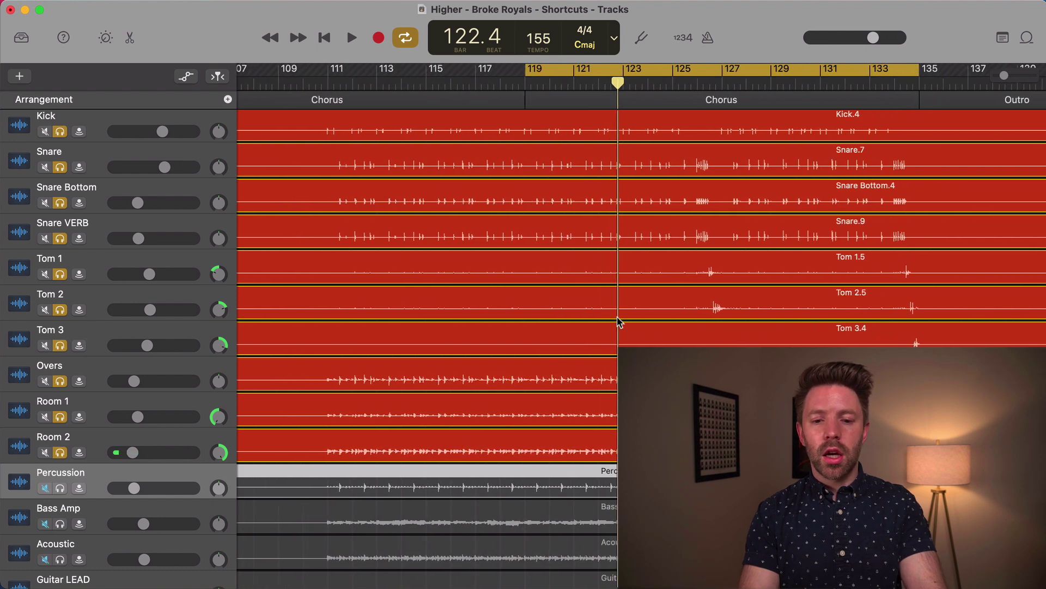
pyautogui.press('super+Left')
pyautogui.press('super+Right')
pyautogui.press('super+Right')
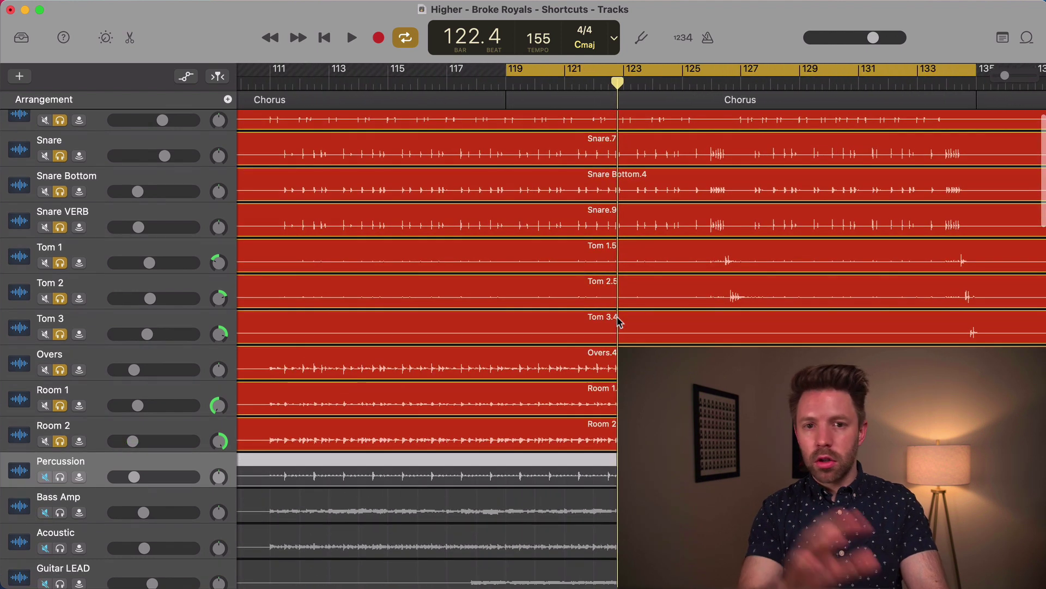
pyautogui.scroll(1, 619, 322)
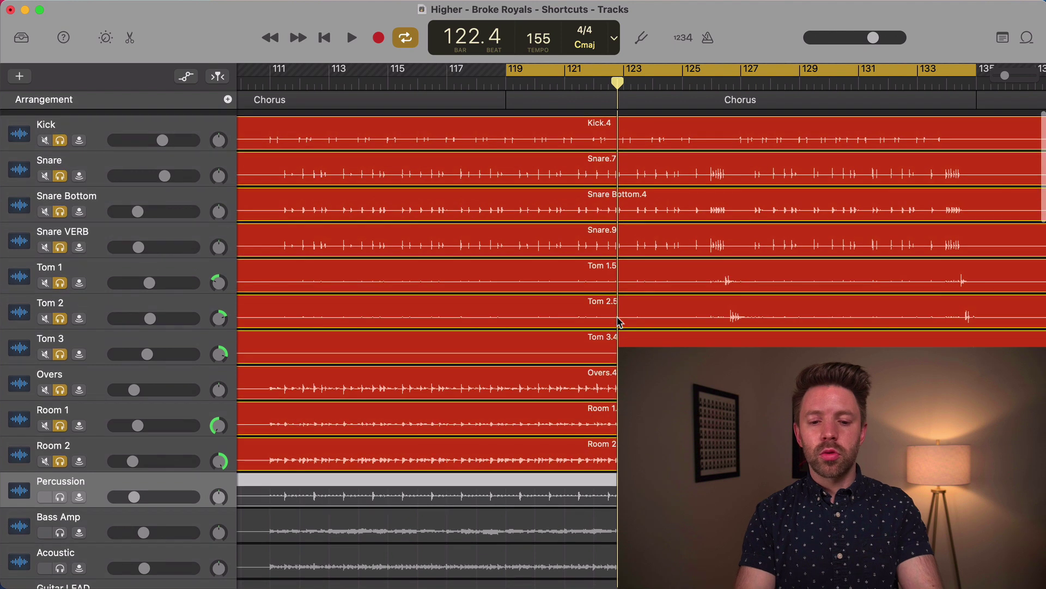
# Select the Kick.4, Snare.9, Tom 1.5, Tom 2.5 and Tom 3.4 regions together
pyautogui.click(572, 135)
pyautogui.keyDown('shift'); pyautogui.click(567, 240); pyautogui.keyUp('shift')
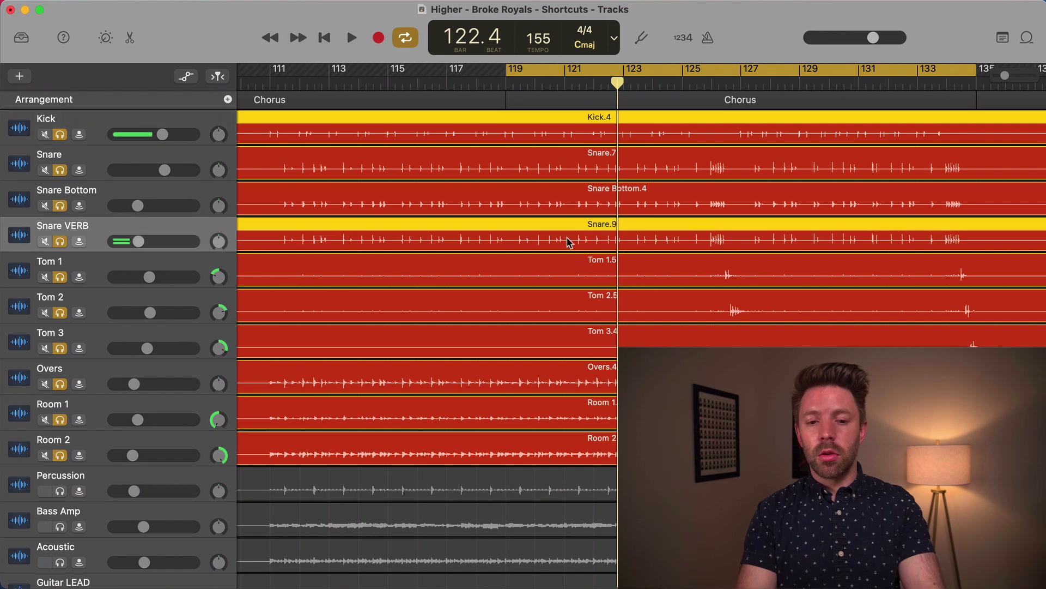
pyautogui.click(563, 134)
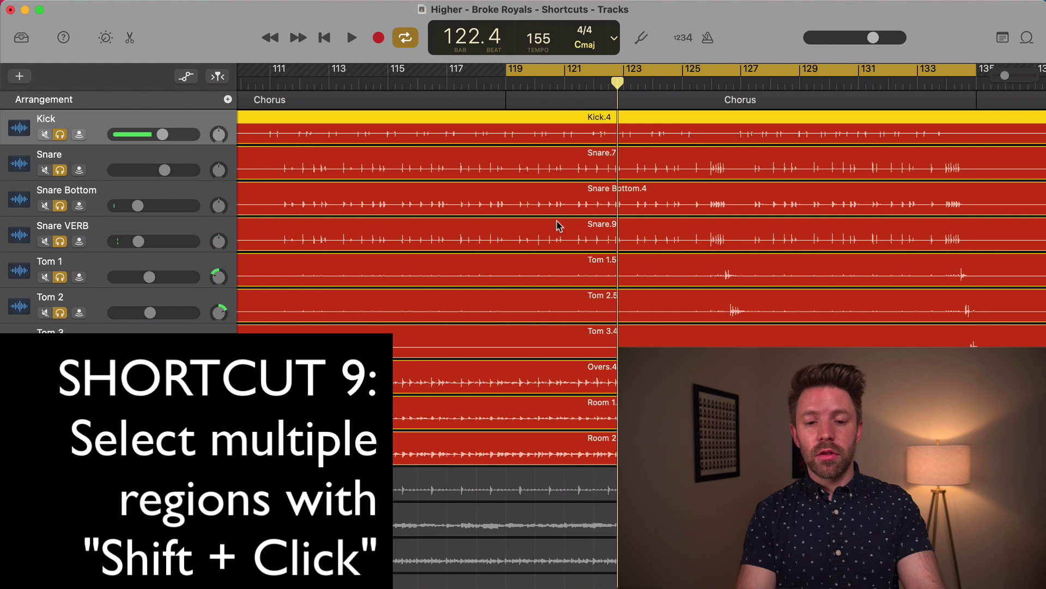
pyautogui.keyDown('shift'); pyautogui.click(560, 239); pyautogui.keyUp('shift')
pyautogui.keyDown('shift'); pyautogui.click(563, 272); pyautogui.keyUp('shift')
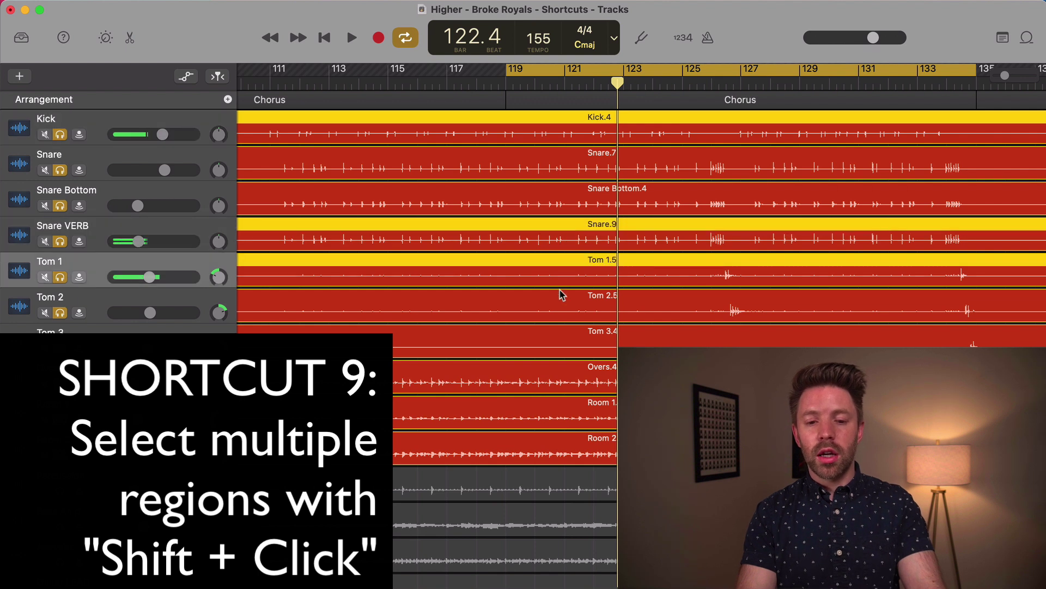
pyautogui.keyDown('shift'); pyautogui.click(562, 309); pyautogui.keyUp('shift')
pyautogui.keyDown('shift'); pyautogui.click(557, 348); pyautogui.keyUp('shift')
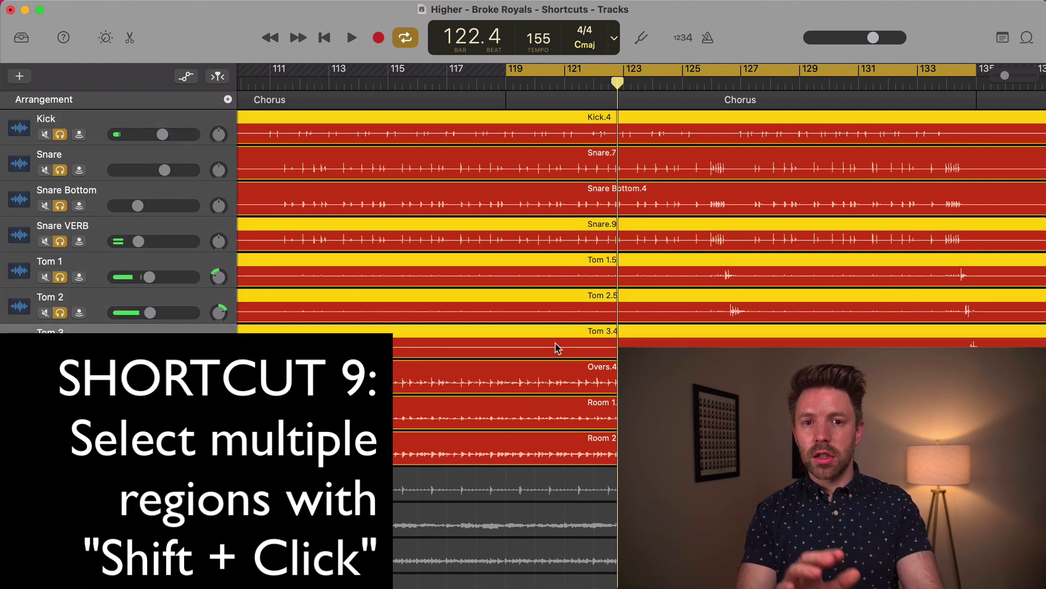
# Add the Snare, Snare Bottom, Snare VERB, Overs, Room 1 and Room 2 regions to the selection
pyautogui.keyDown('shift'); pyautogui.click(611, 176); pyautogui.keyUp('shift')
pyautogui.keyDown('shift'); pyautogui.click(604, 195); pyautogui.keyUp('shift')
pyautogui.keyDown('shift'); pyautogui.click(604, 195); pyautogui.keyUp('shift')
pyautogui.keyDown('shift'); pyautogui.click(612, 169); pyautogui.keyUp('shift')
pyautogui.keyDown('shift'); pyautogui.click(613, 170); pyautogui.keyUp('shift')
pyautogui.keyDown('shift'); pyautogui.click(604, 212); pyautogui.keyUp('shift')
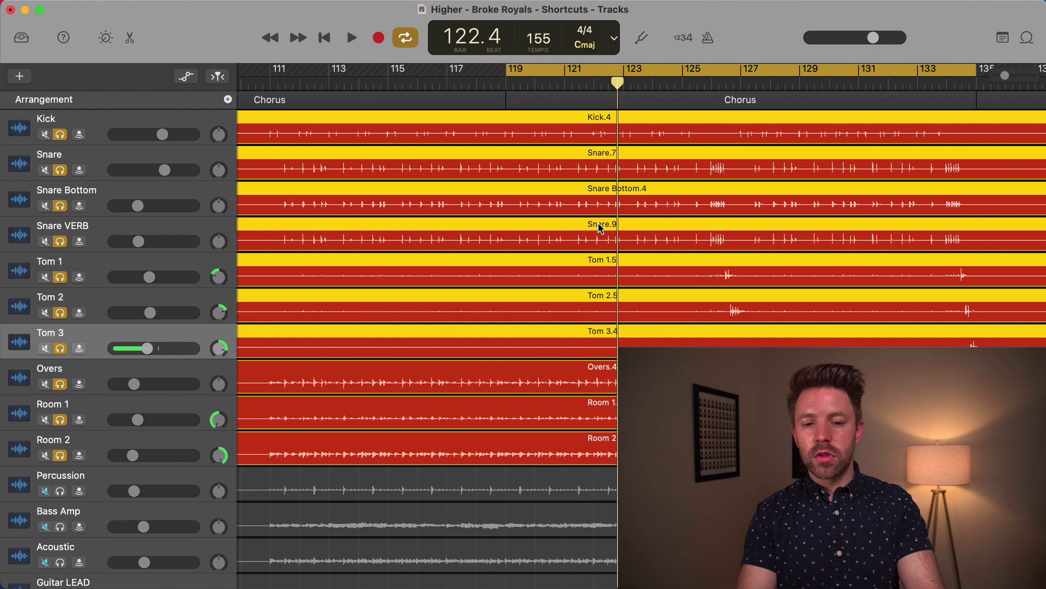
pyautogui.keyDown('shift'); pyautogui.click(600, 228); pyautogui.keyUp('shift')
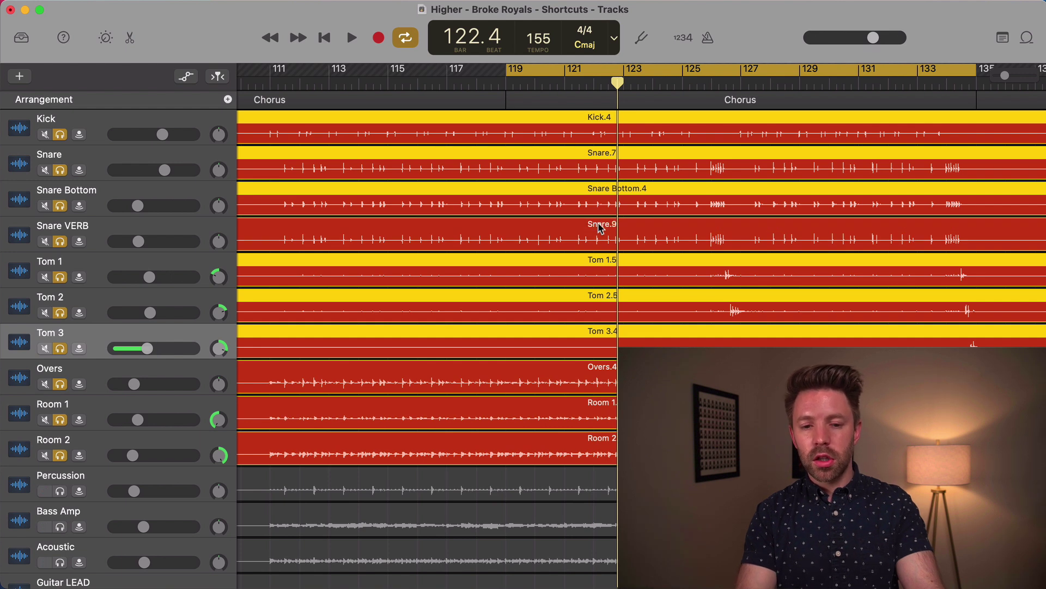
pyautogui.keyDown('shift'); pyautogui.click(602, 229); pyautogui.keyUp('shift')
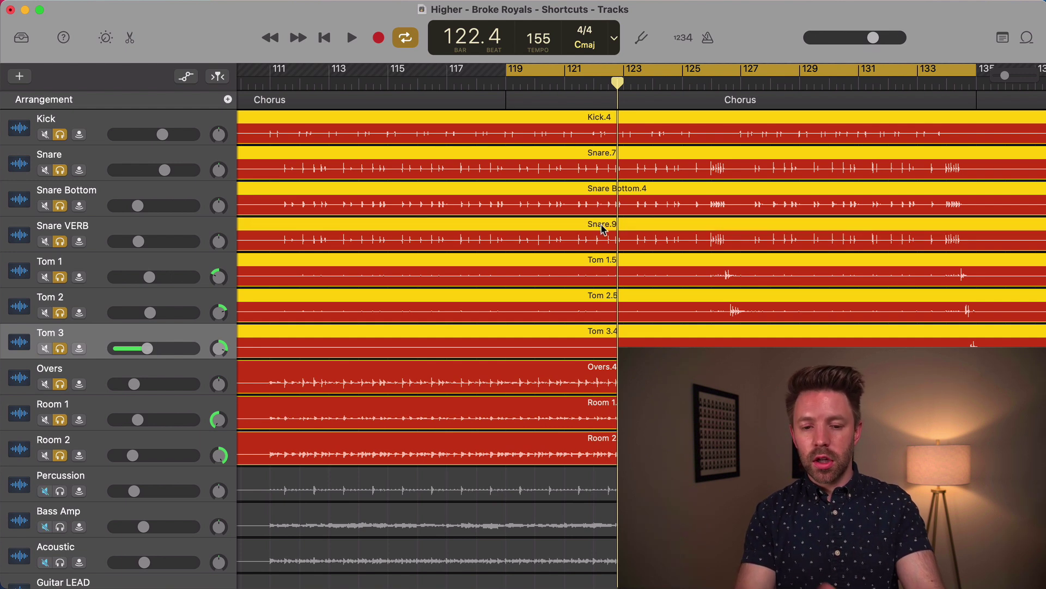
pyautogui.keyDown('shift'); pyautogui.click(609, 385); pyautogui.keyUp('shift')
pyautogui.keyDown('shift'); pyautogui.click(609, 420); pyautogui.keyUp('shift')
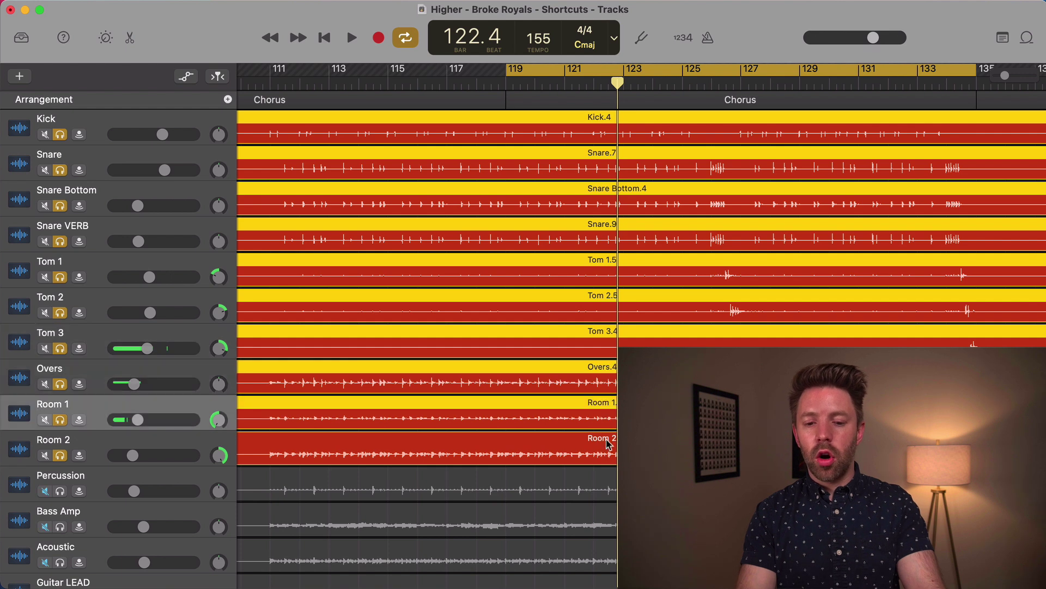
pyautogui.keyDown('shift'); pyautogui.click(607, 442); pyautogui.keyUp('shift')
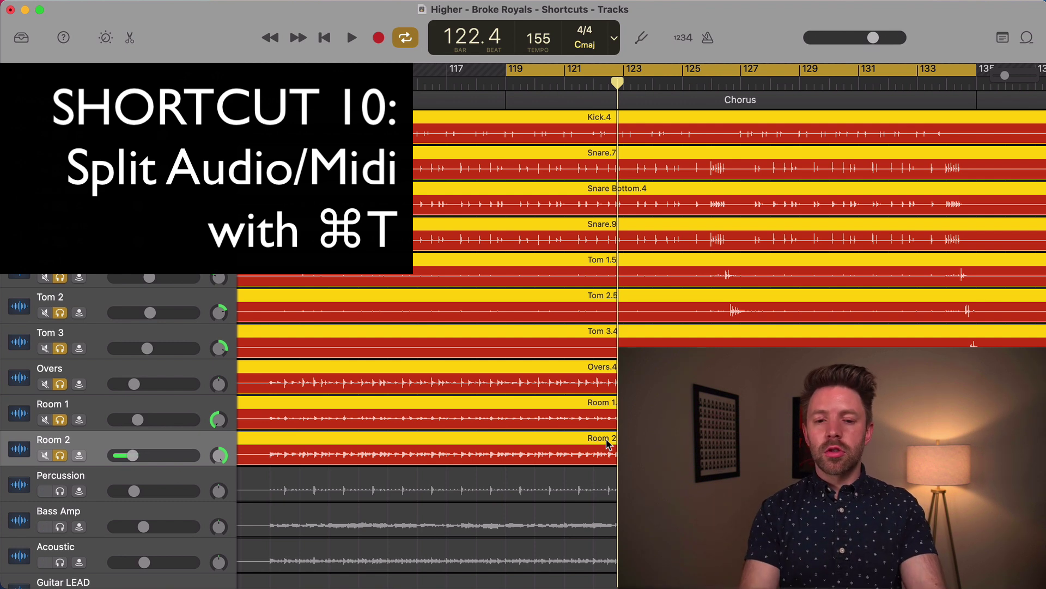
# Zoom in and split the selected drum regions with ⌘T at bar 117, then at bar 118
pyautogui.press('super+Right')
pyautogui.press('super+Right')
pyautogui.press('super+Right')
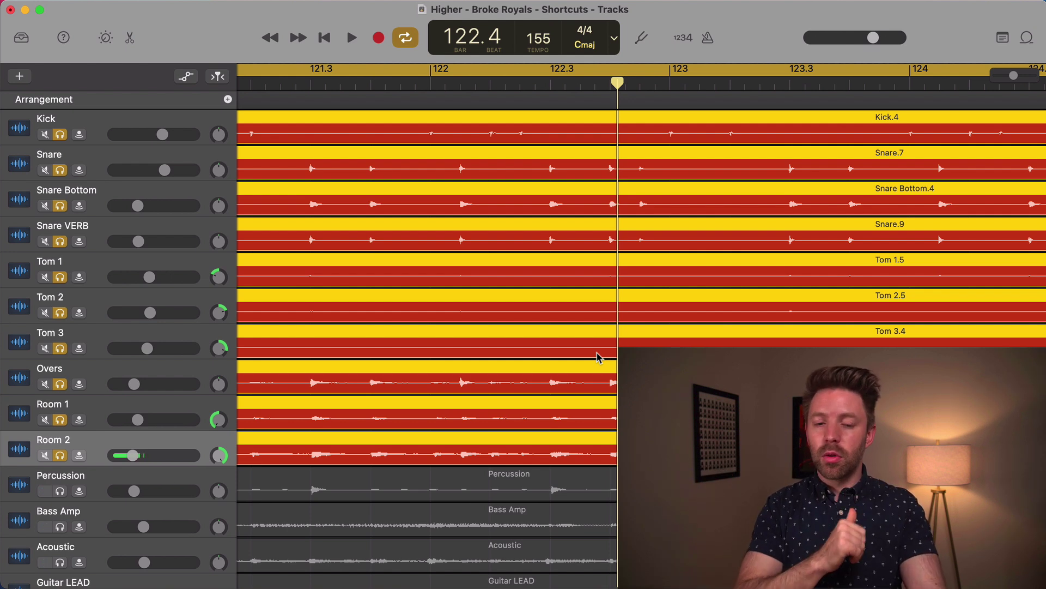
pyautogui.hscroll(-15, 666, 162)
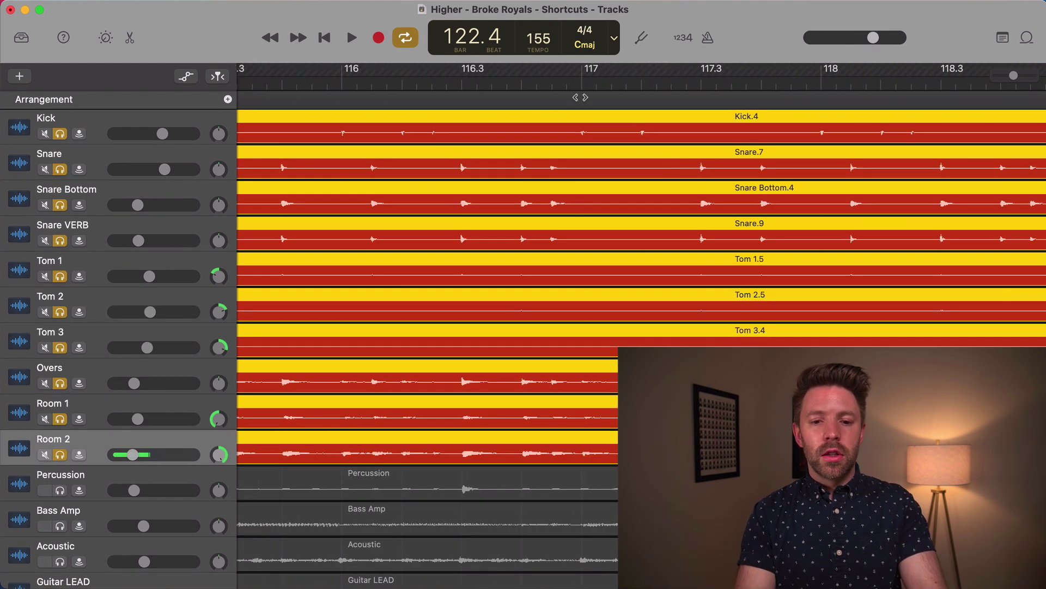
pyautogui.click(582, 83)
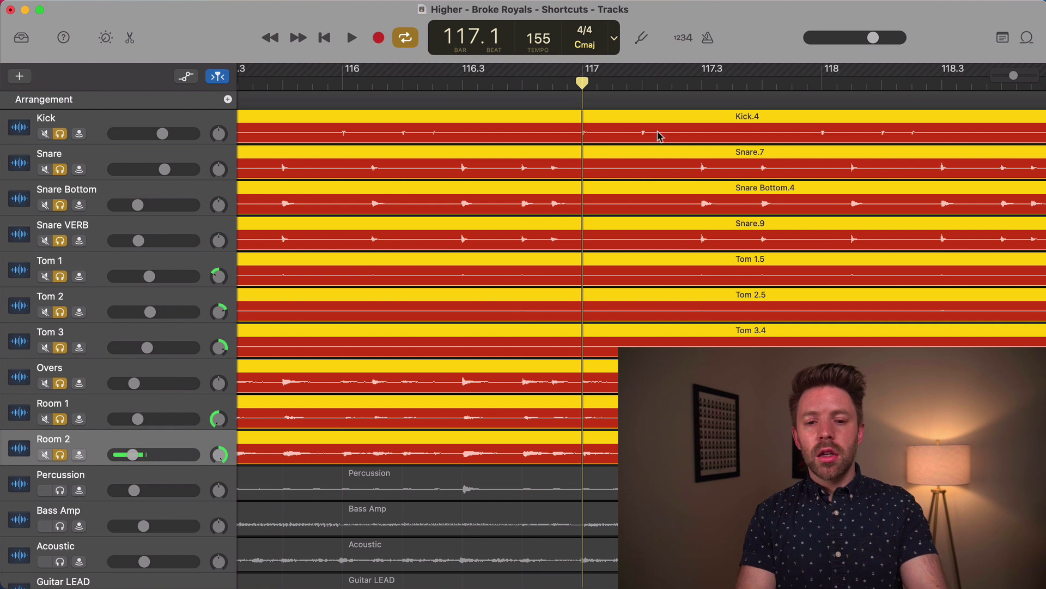
pyautogui.hscroll(2, 681, 249)
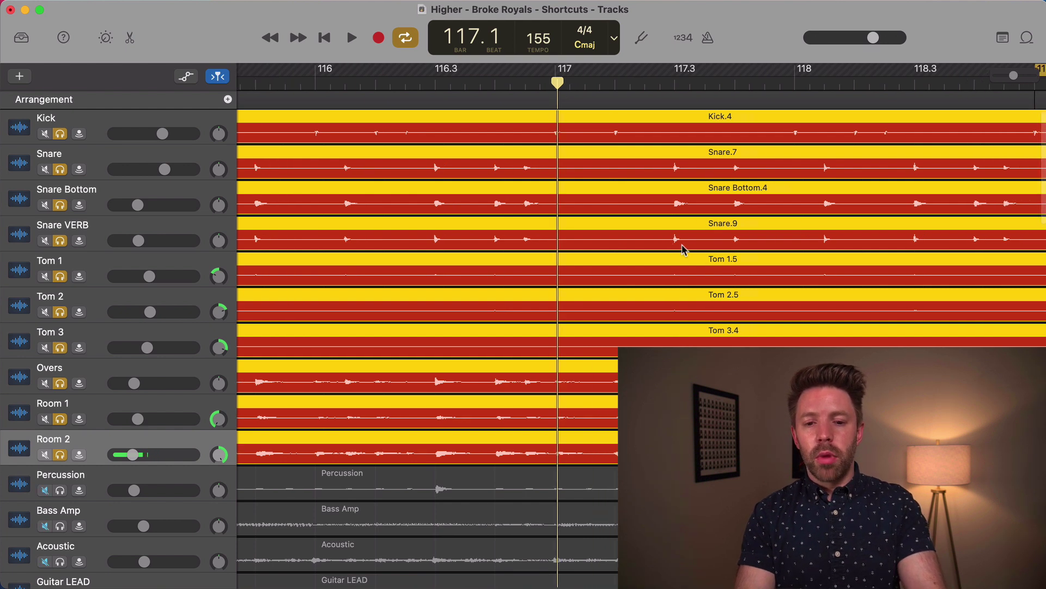
pyautogui.hscroll(2, 681, 250)
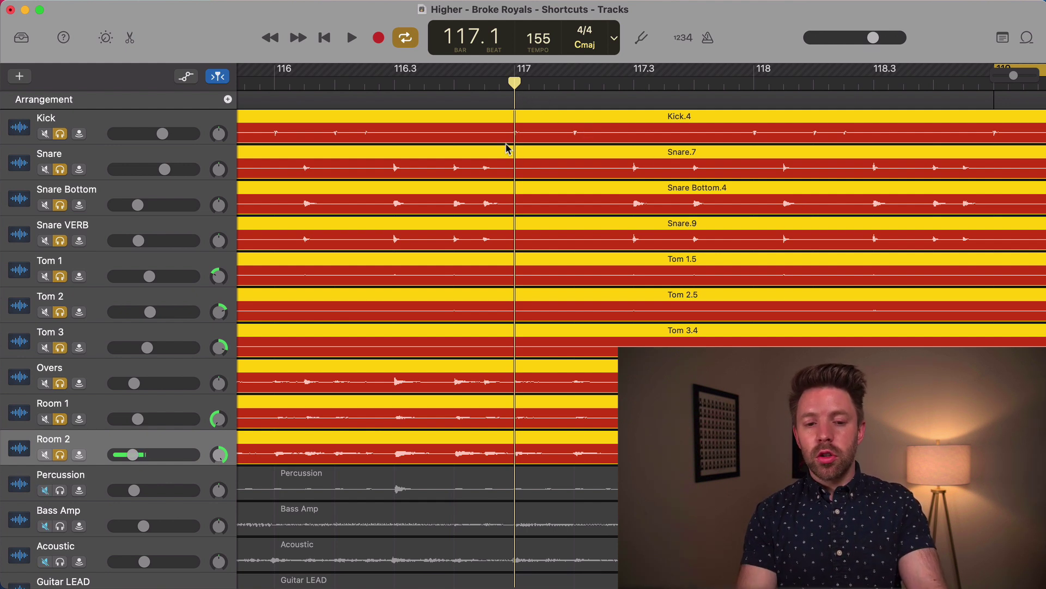
pyautogui.press('super+t')
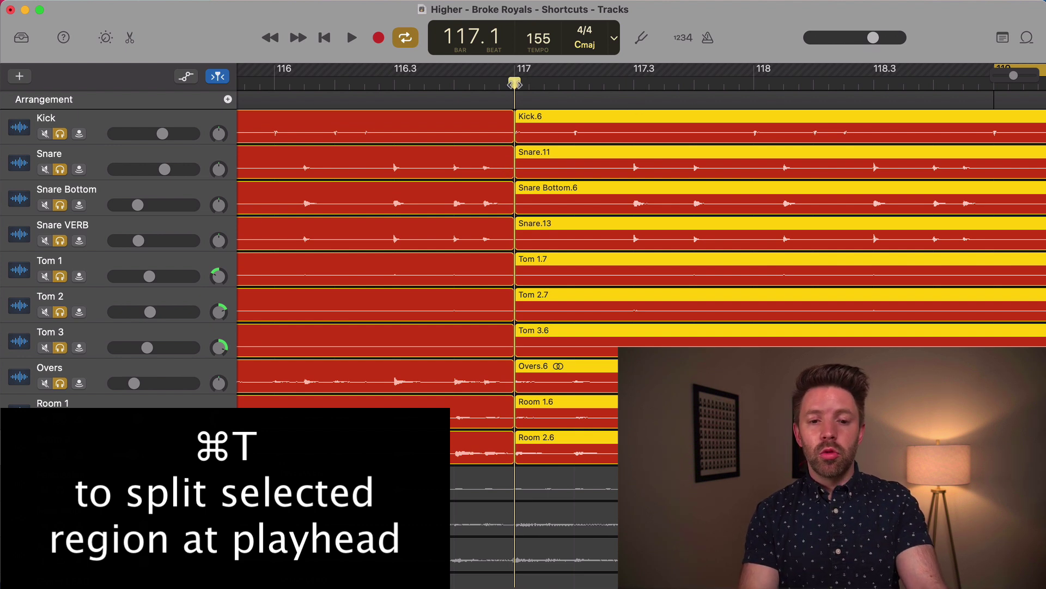
pyautogui.moveTo(515, 82); pyautogui.dragTo(754, 104)
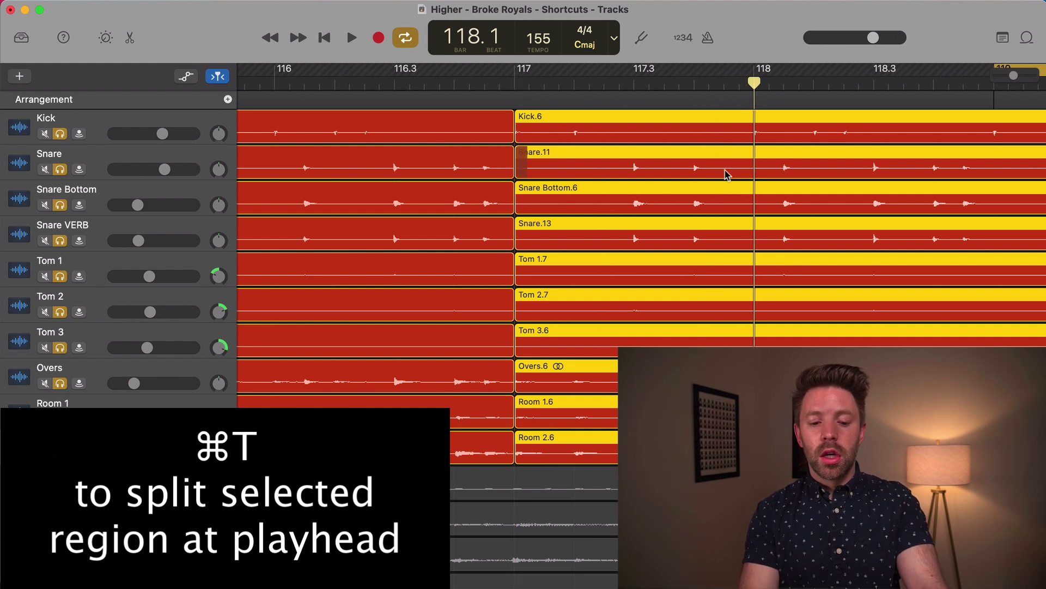
pyautogui.press('super+t')
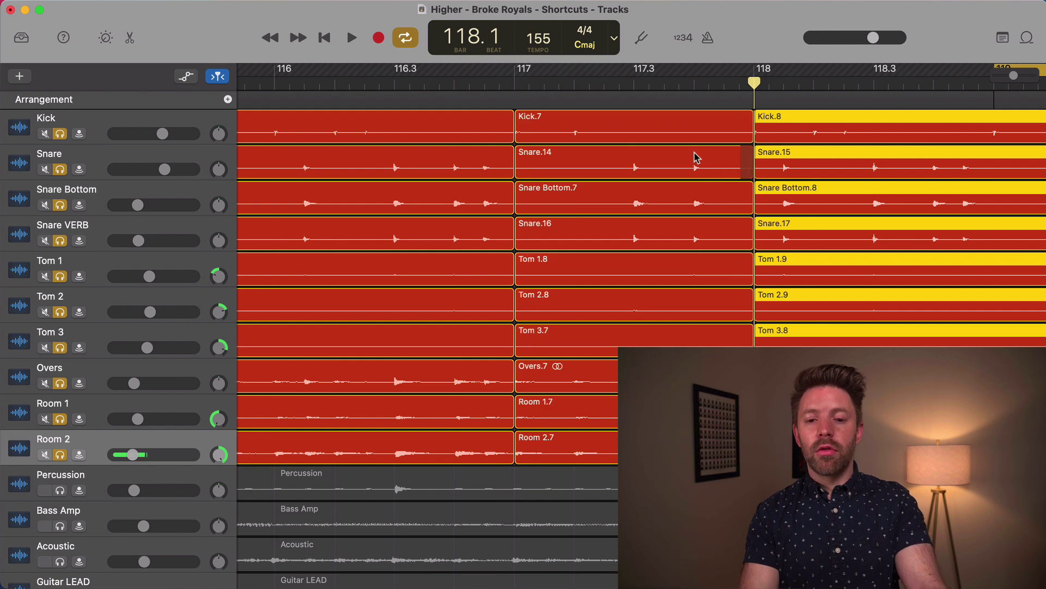
# Select every bar 117–118 piece, from Kick.7 through Snare Bottom.7, Tom 1.8 and Overs.7 to Room 2.7
pyautogui.click(614, 140)
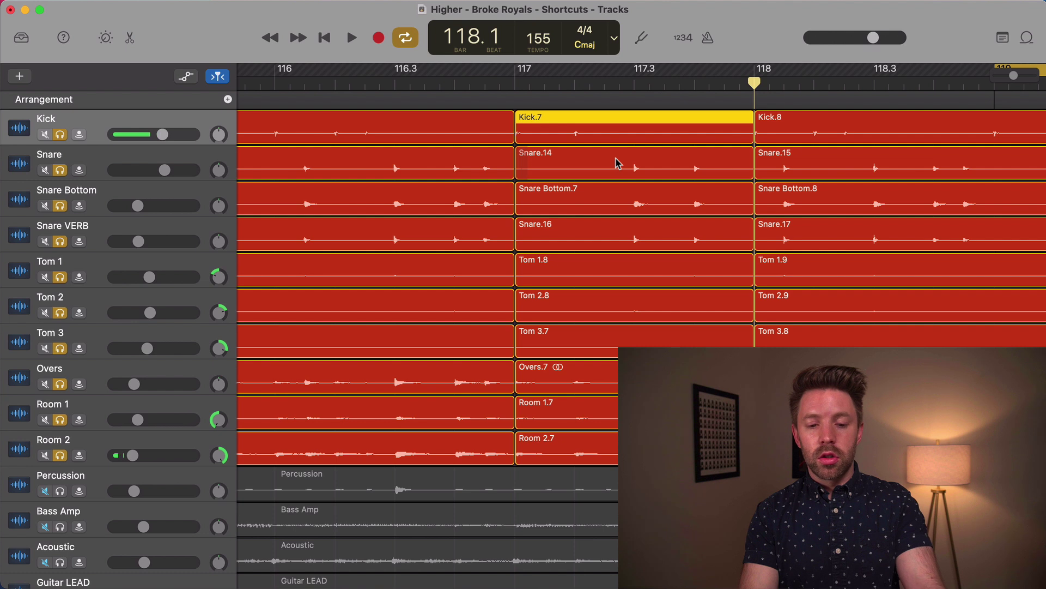
pyautogui.keyDown('shift'); pyautogui.click(618, 162); pyautogui.keyUp('shift')
pyautogui.keyDown('shift'); pyautogui.click(612, 196); pyautogui.keyUp('shift')
pyautogui.keyDown('shift'); pyautogui.click(612, 236); pyautogui.keyUp('shift')
pyautogui.keyDown('shift'); pyautogui.click(612, 276); pyautogui.keyUp('shift')
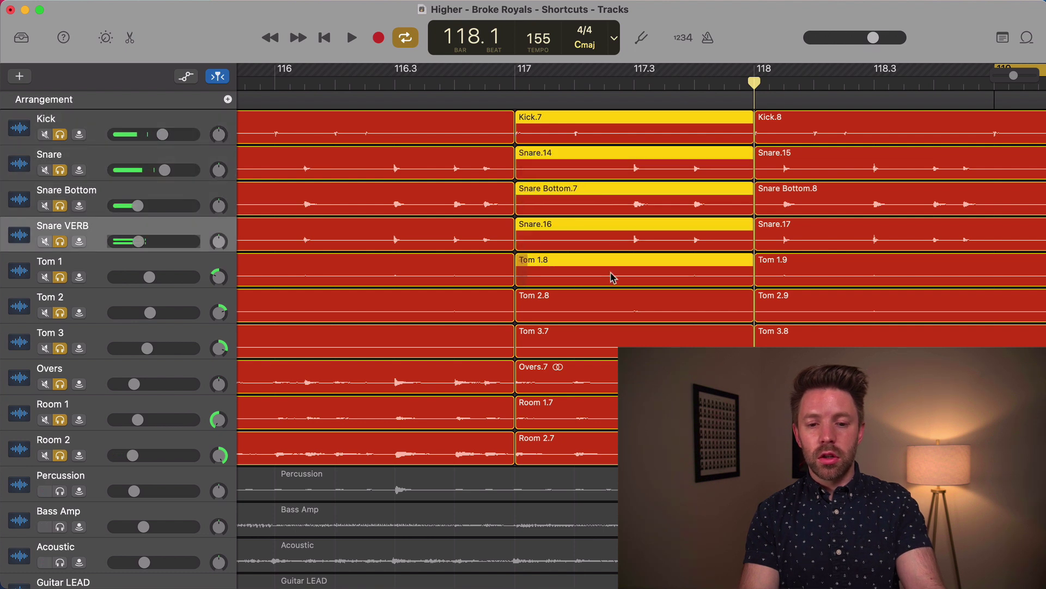
pyautogui.keyDown('shift'); pyautogui.click(612, 306); pyautogui.keyUp('shift')
pyautogui.keyDown('shift'); pyautogui.click(612, 341); pyautogui.keyUp('shift')
pyautogui.keyDown('shift'); pyautogui.click(611, 377); pyautogui.keyUp('shift')
pyautogui.keyDown('shift'); pyautogui.click(609, 415); pyautogui.keyUp('shift')
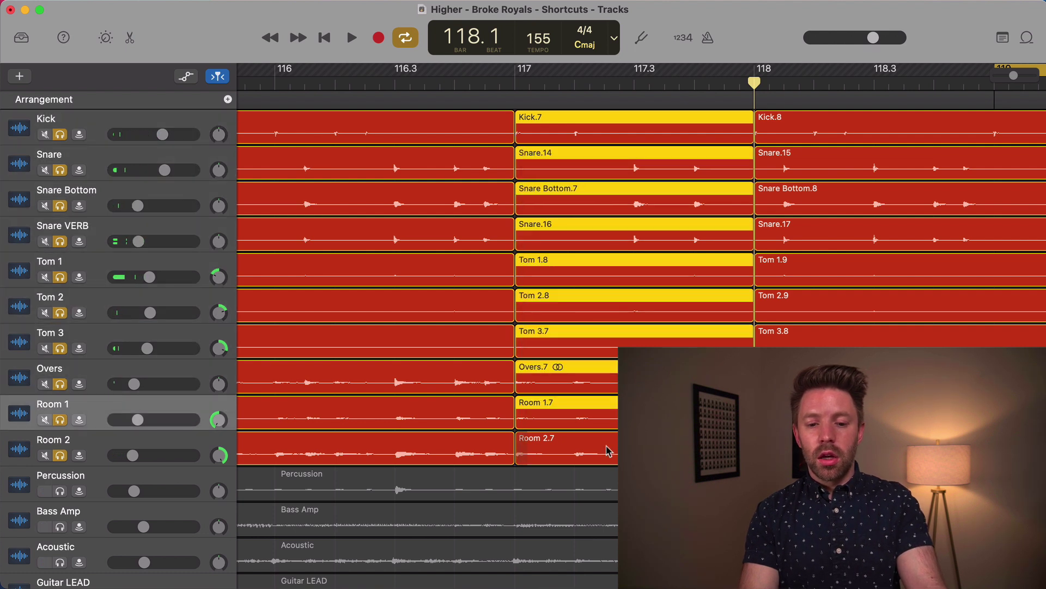
pyautogui.keyDown('shift'); pyautogui.click(609, 453); pyautogui.keyUp('shift')
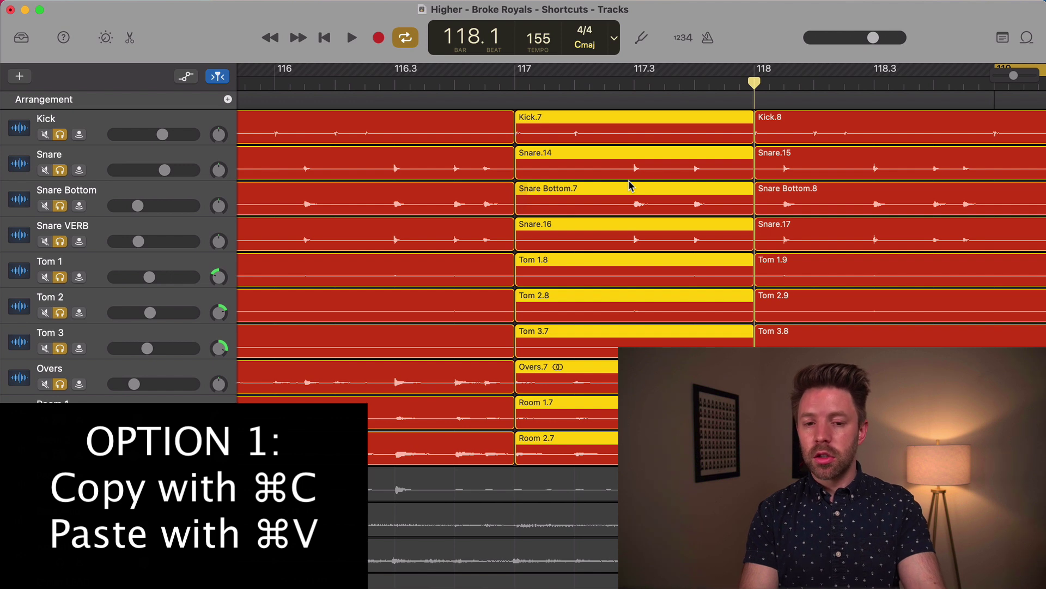
pyautogui.press('super+v')
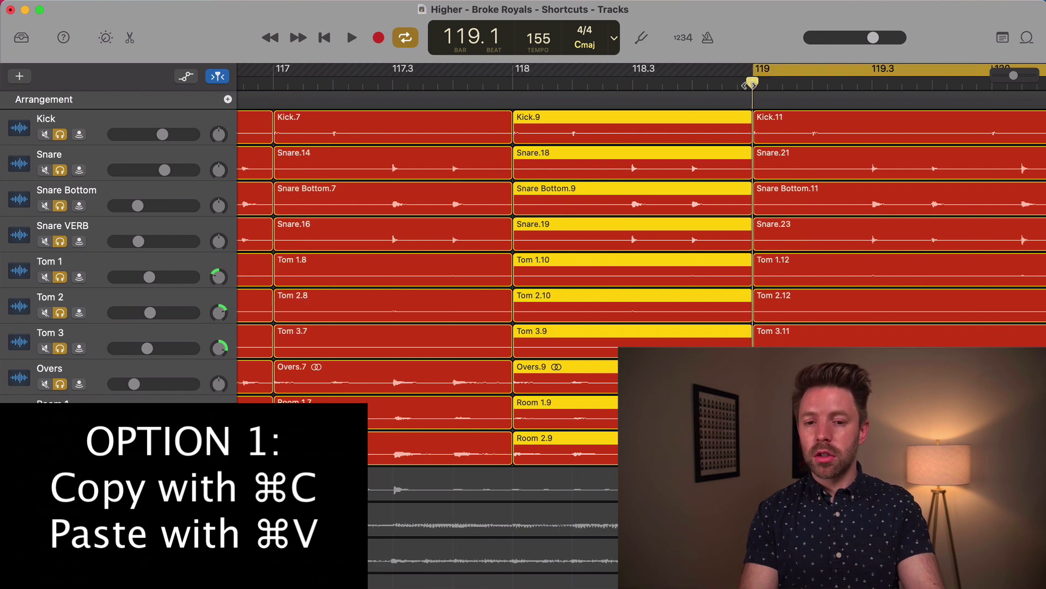
pyautogui.hscroll(-5, 558, 124)
pyautogui.press('super+z')
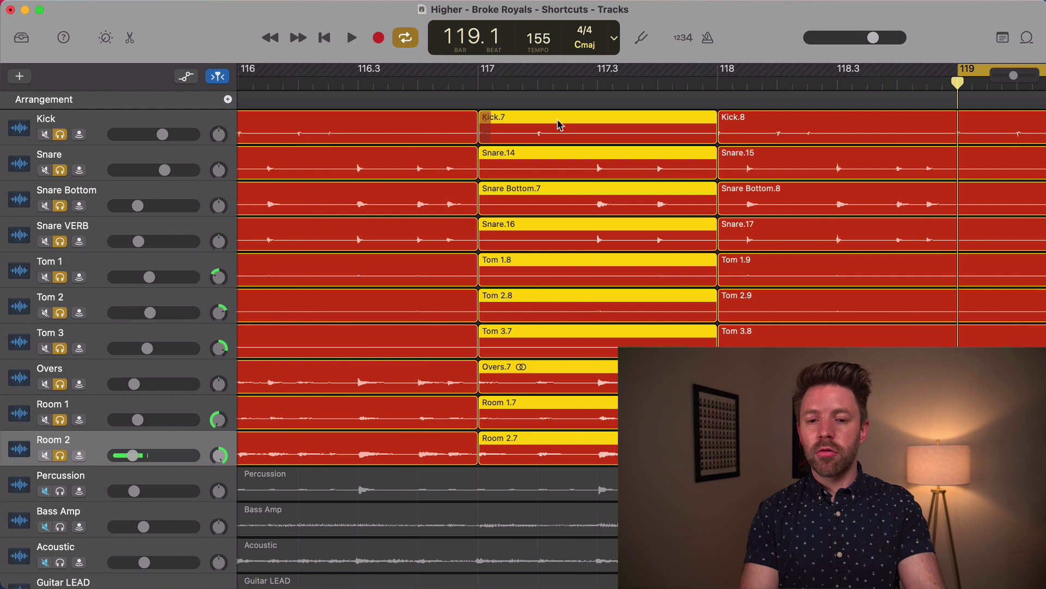
pyautogui.press('super+Left')
pyautogui.press('super+Left')
pyautogui.press('super+Left')
pyautogui.hscroll(-6, 560, 125)
pyautogui.click(430, 79)
pyautogui.press('super+f')
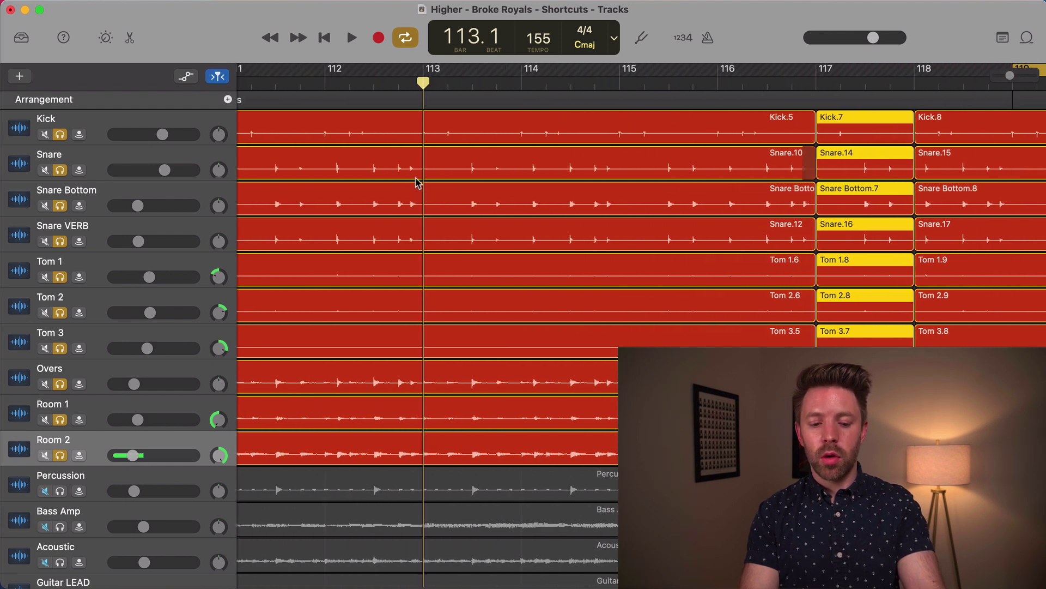
pyautogui.press('super+t')
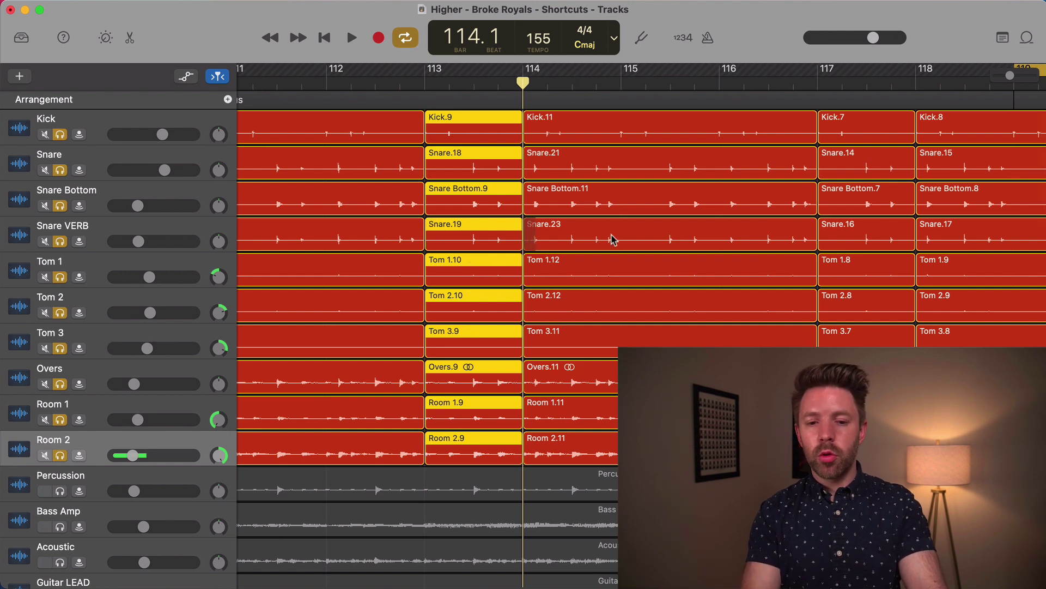
pyautogui.press('Right')
pyautogui.press('Right')
pyautogui.press('super+Right')
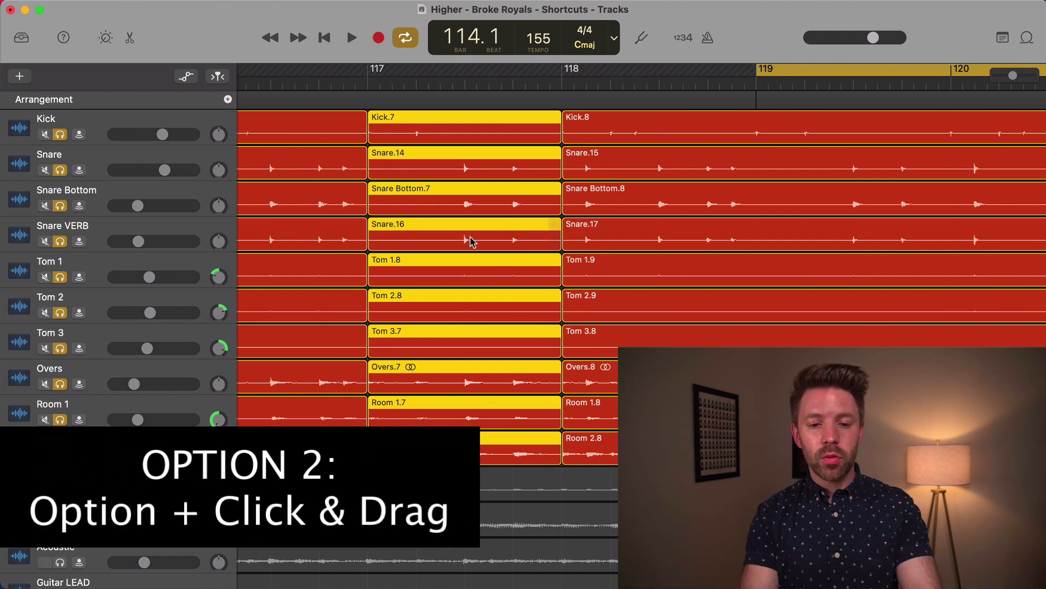
# Try copying the selected drum pieces to bars 118 and 119, undoing each copy
pyautogui.moveTo(449, 243); pyautogui.dragTo(642, 241)
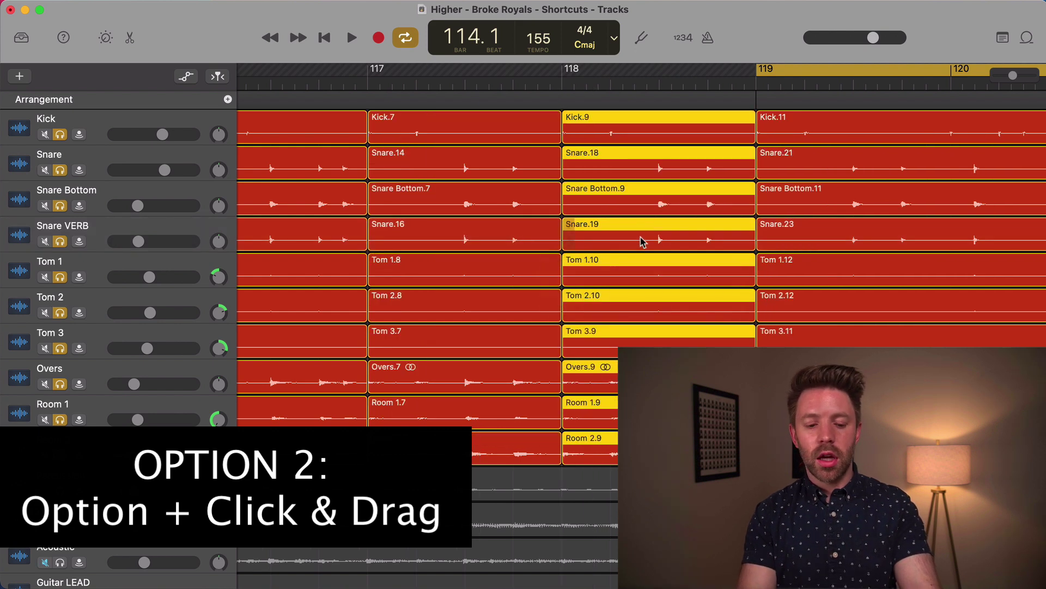
pyautogui.press('super+z')
pyautogui.moveTo(455, 246); pyautogui.dragTo(986, 245)
pyautogui.press('super+z')
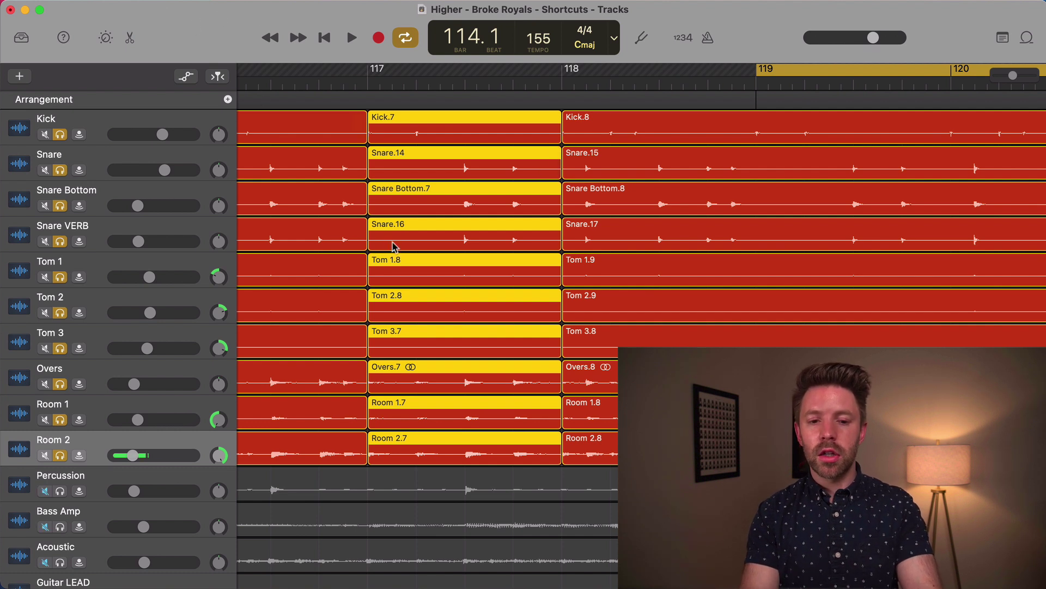
pyautogui.moveTo(423, 285); pyautogui.dragTo(813, 289)
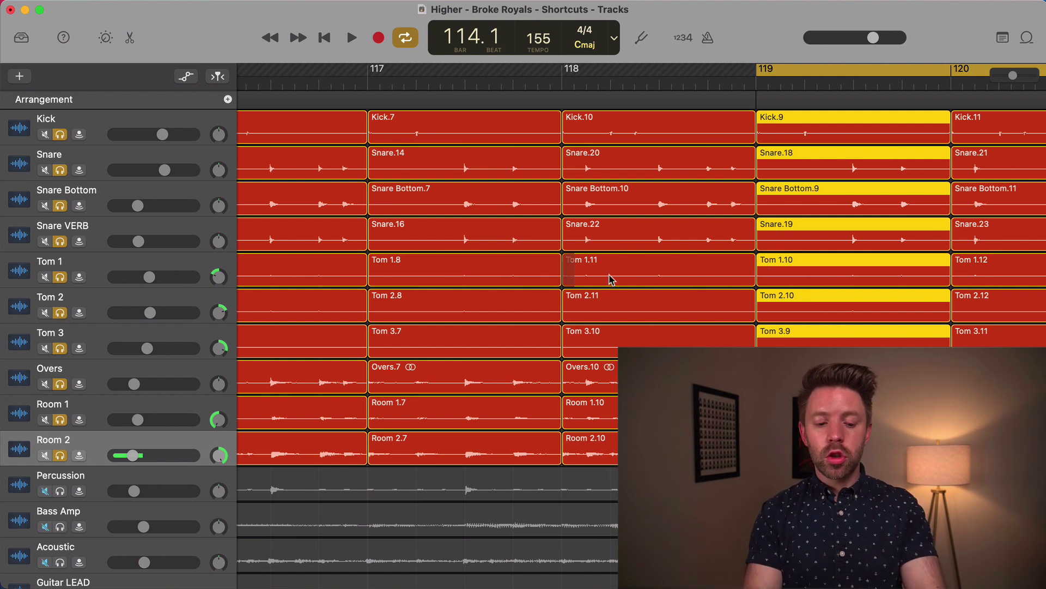
pyautogui.press('super+z')
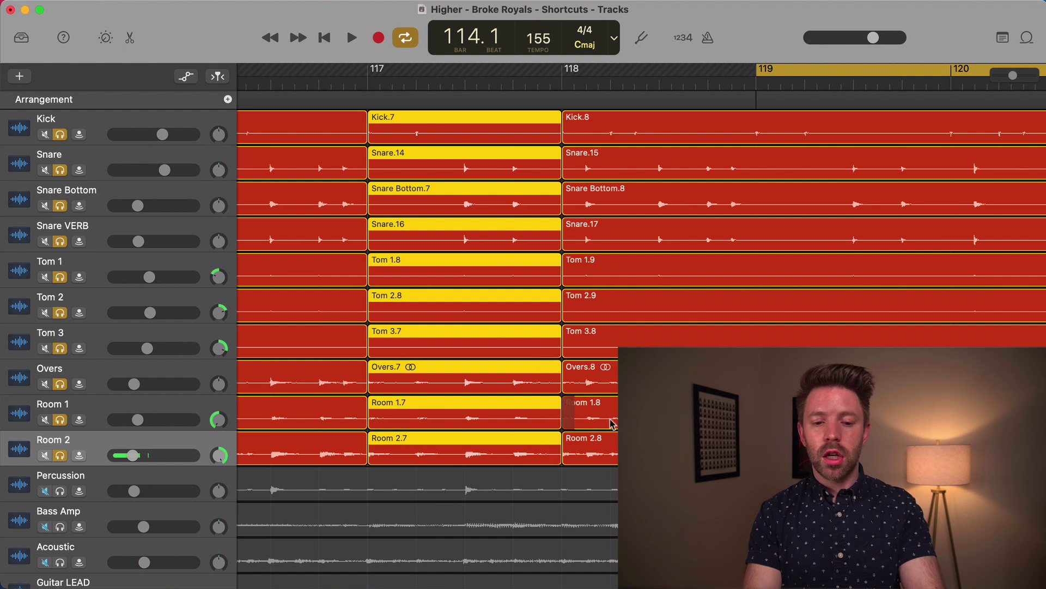
# Copy the bar 117 Room 2 piece onto the Bass Amp track, then undo it
pyautogui.press('Right')
pyautogui.click(468, 460)
pyautogui.moveTo(466, 461); pyautogui.dragTo(466, 520)
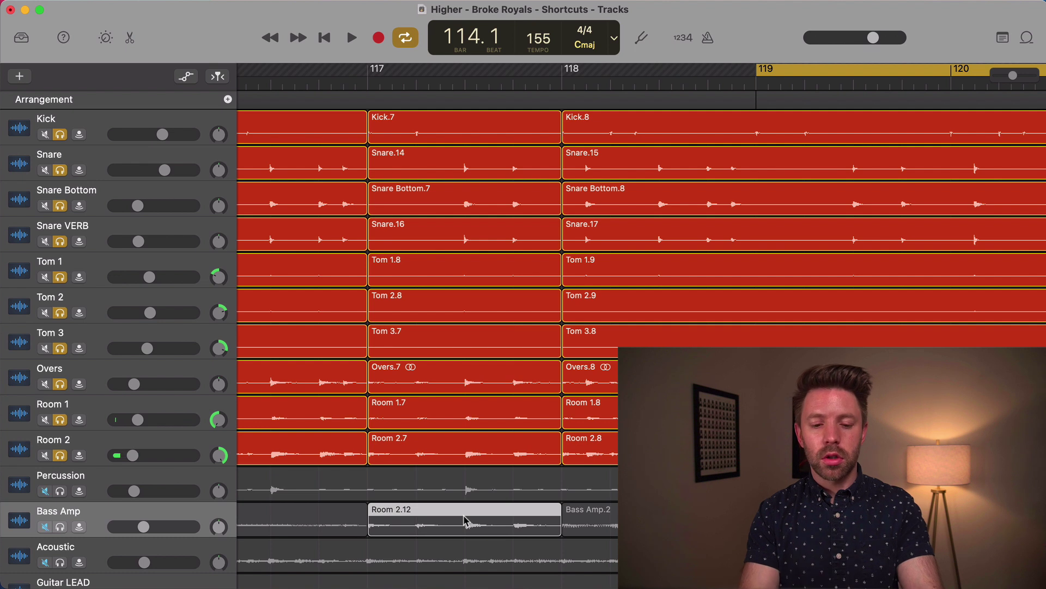
pyautogui.press('super+z')
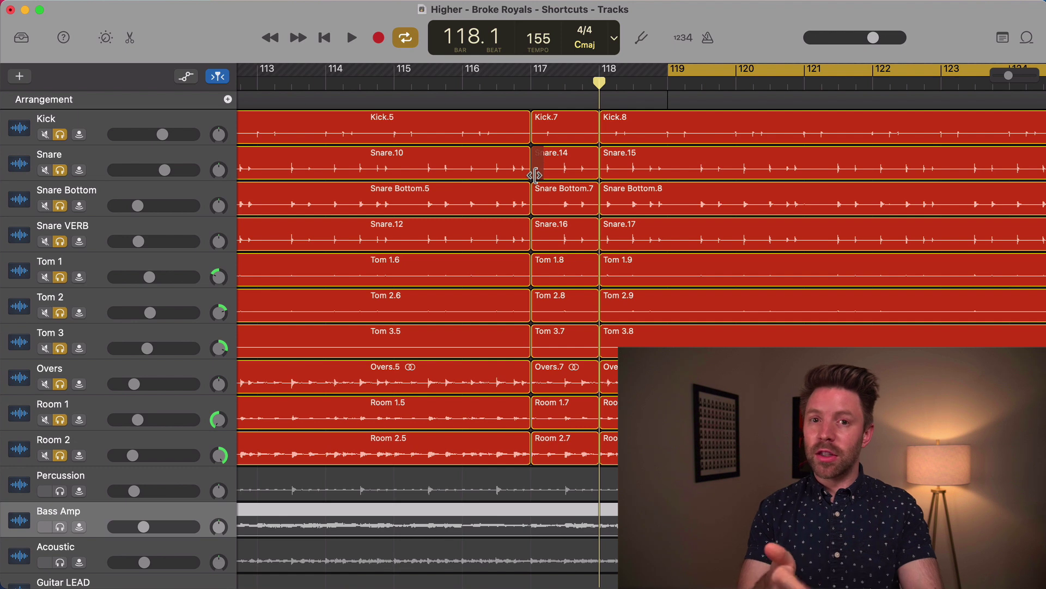
# Undo and redo the drum splits until only the bar 117 split remains
pyautogui.press('super+z')
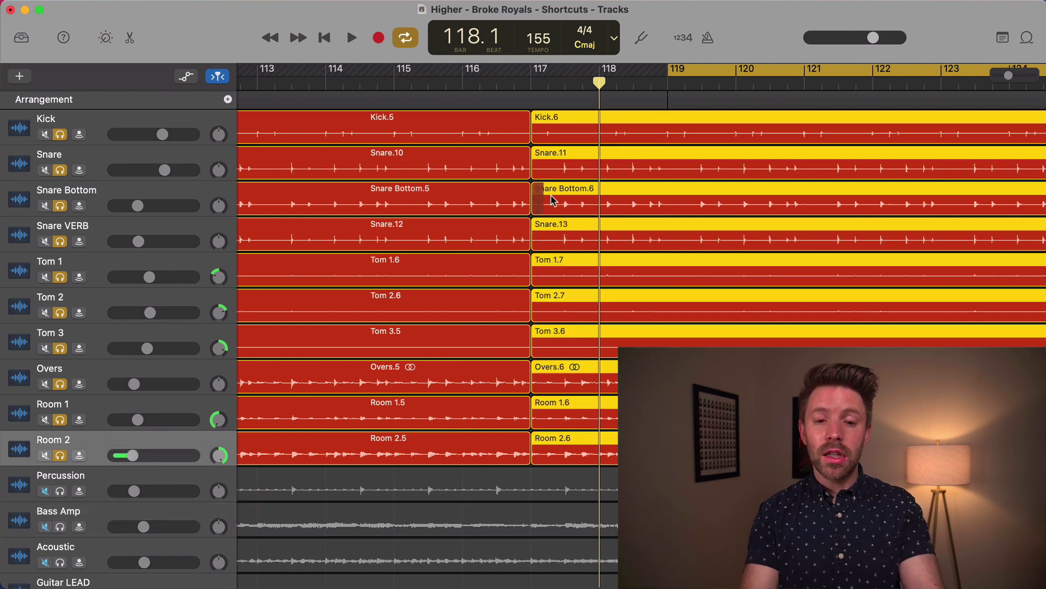
pyautogui.press('super+z')
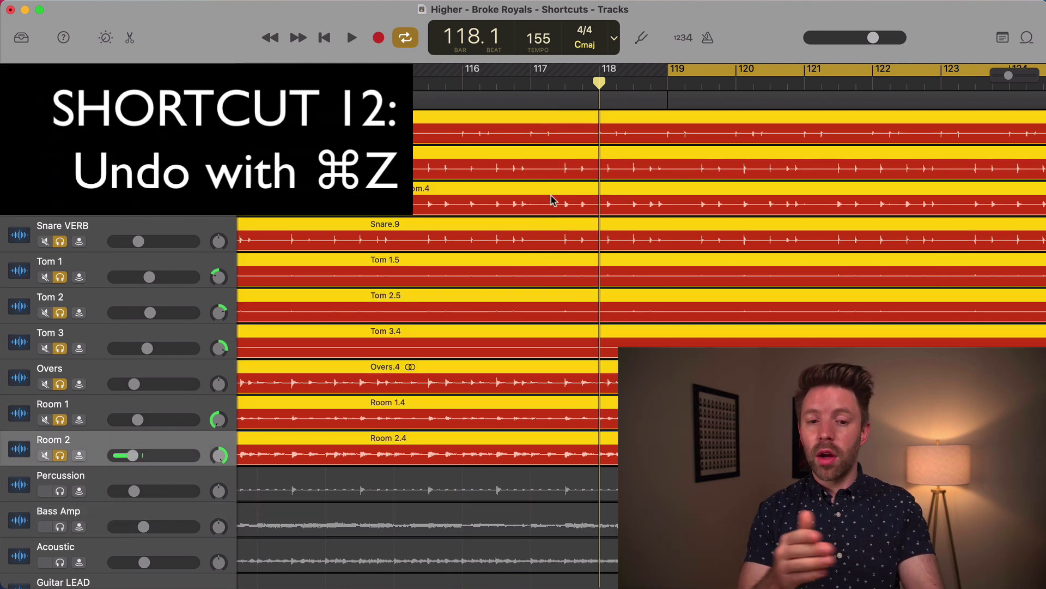
pyautogui.press('shift+super+z')
pyautogui.press('shift+super+z')
pyautogui.press('super+z')
pyautogui.press('super+z')
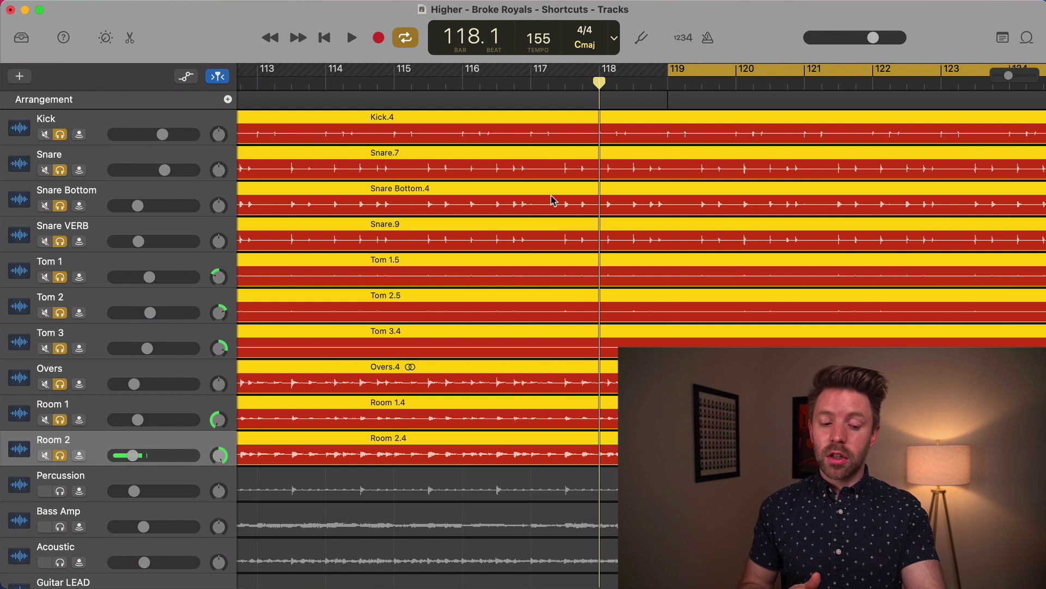
pyautogui.press('shift+super+z')
pyautogui.press('shift+super+z')
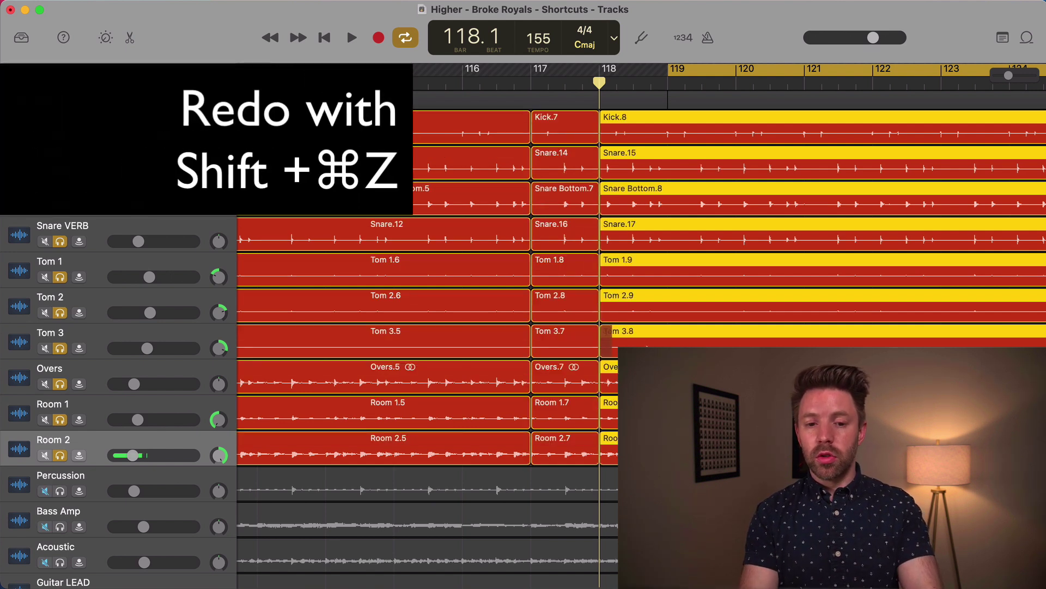
pyautogui.press('super+z')
pyautogui.press('super+z')
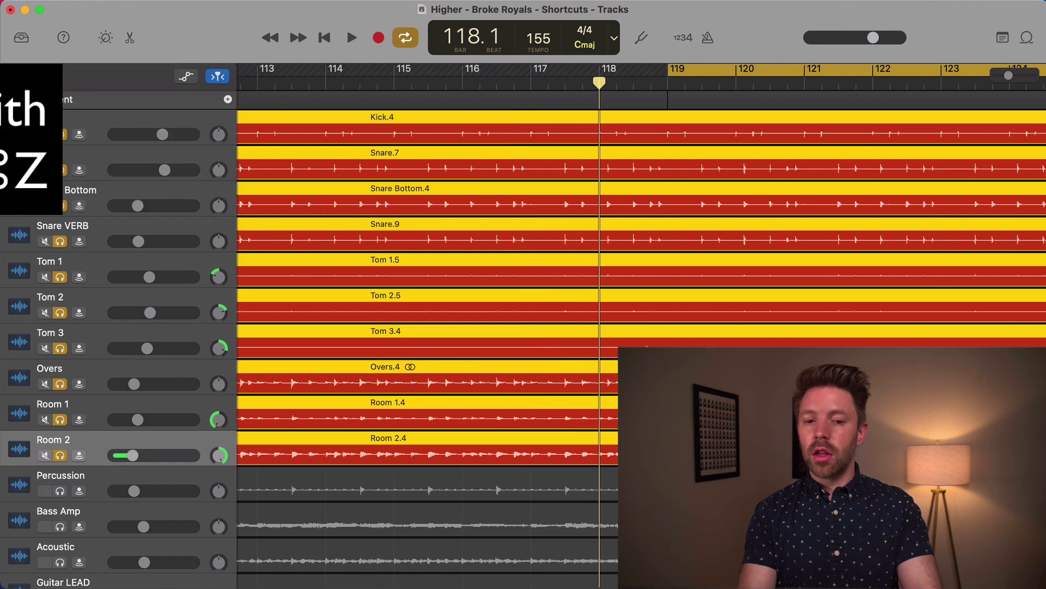
pyautogui.press('shift+super+z')
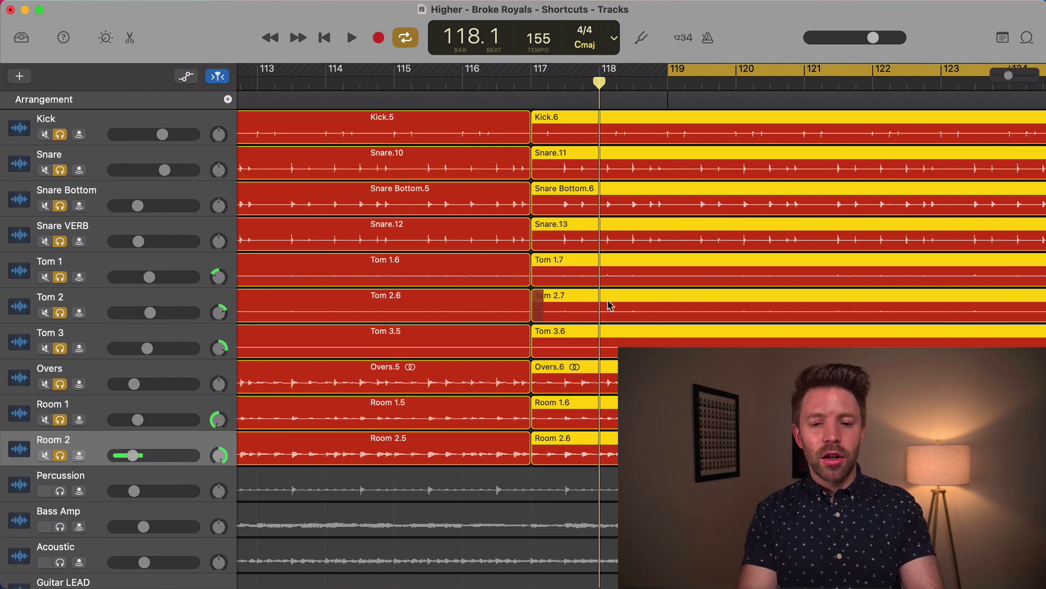
# Cut the drum regions after bar 117, restore them with undo, and zoom out
pyautogui.hscroll(1, 609, 305)
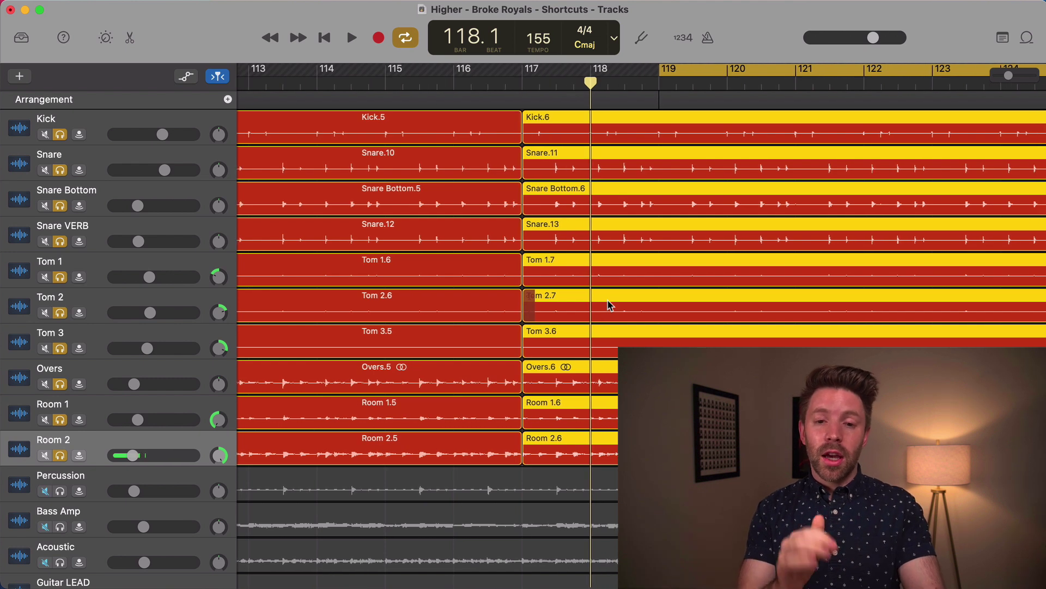
pyautogui.press('super+x')
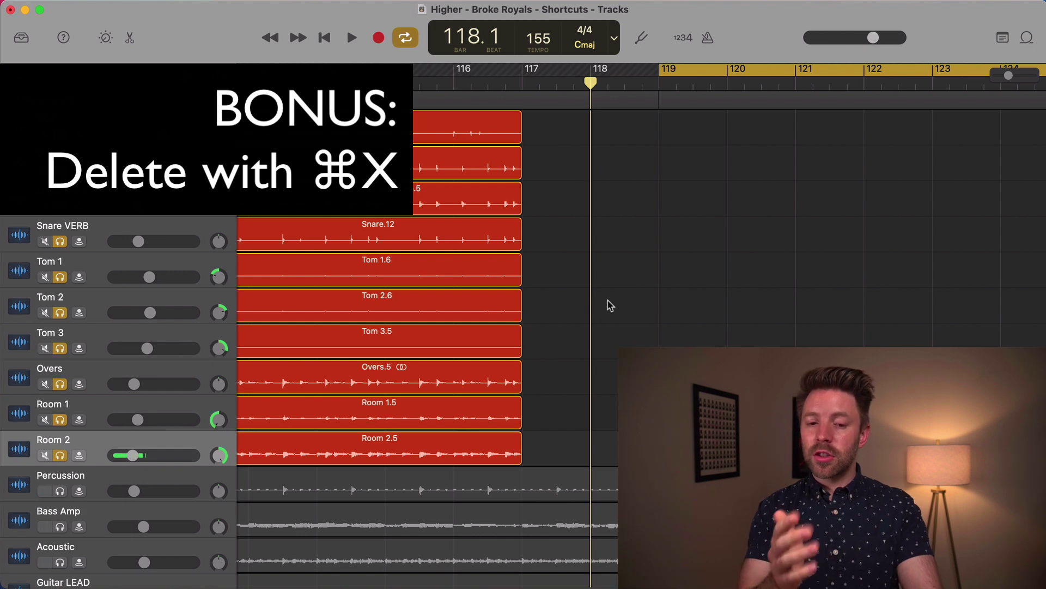
pyautogui.press('super+z')
pyautogui.press('super+z')
pyautogui.hscroll(-3, 544, 333)
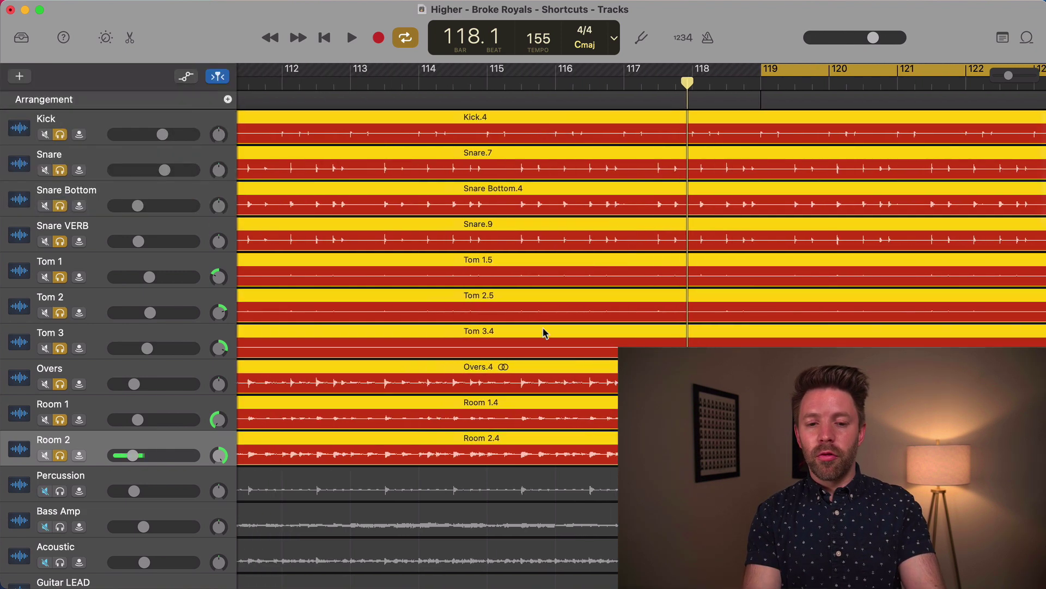
pyautogui.press('super+Left')
pyautogui.scroll(-4, 544, 332)
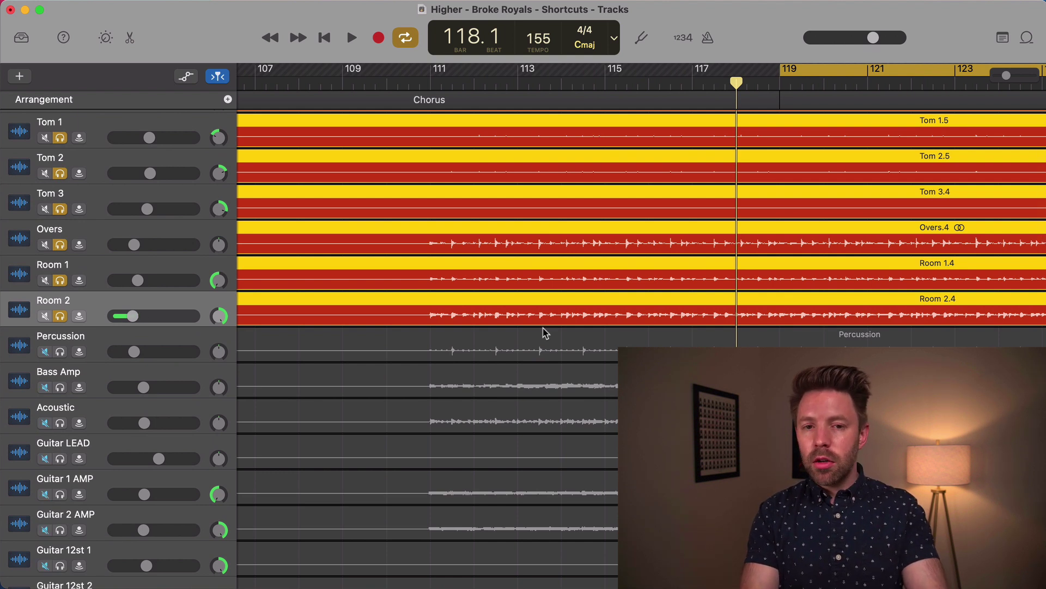
# Zoom out to the whole song, select Guitar LEAD, set the playhead to bar 68, and solo it
pyautogui.press('super+Left')
pyautogui.press('super+Left')
pyautogui.press('super+Left')
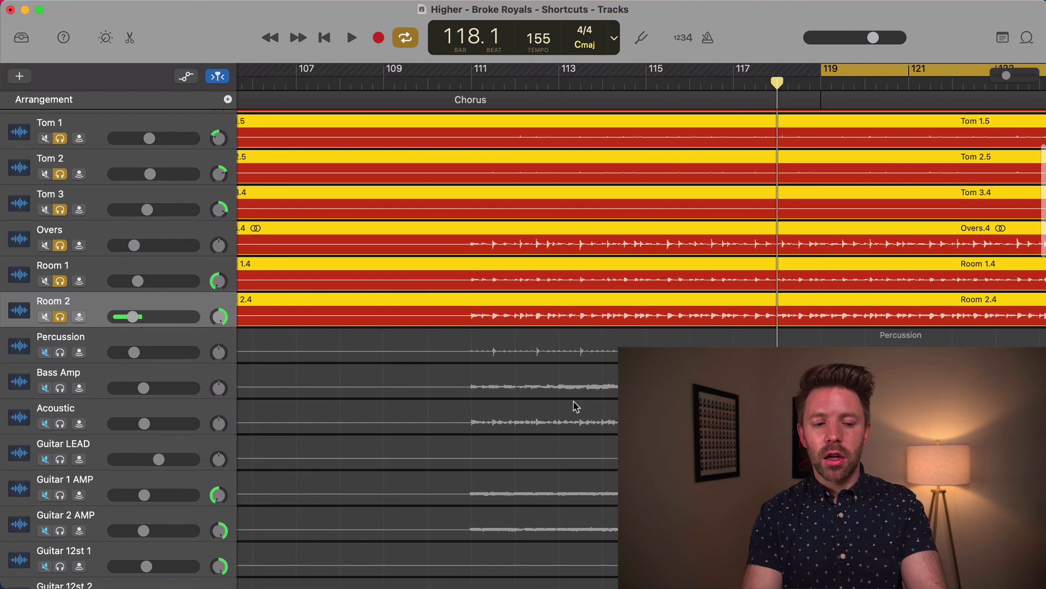
pyautogui.press('super+Left')
pyautogui.press('super+Left')
pyautogui.press('super+Left')
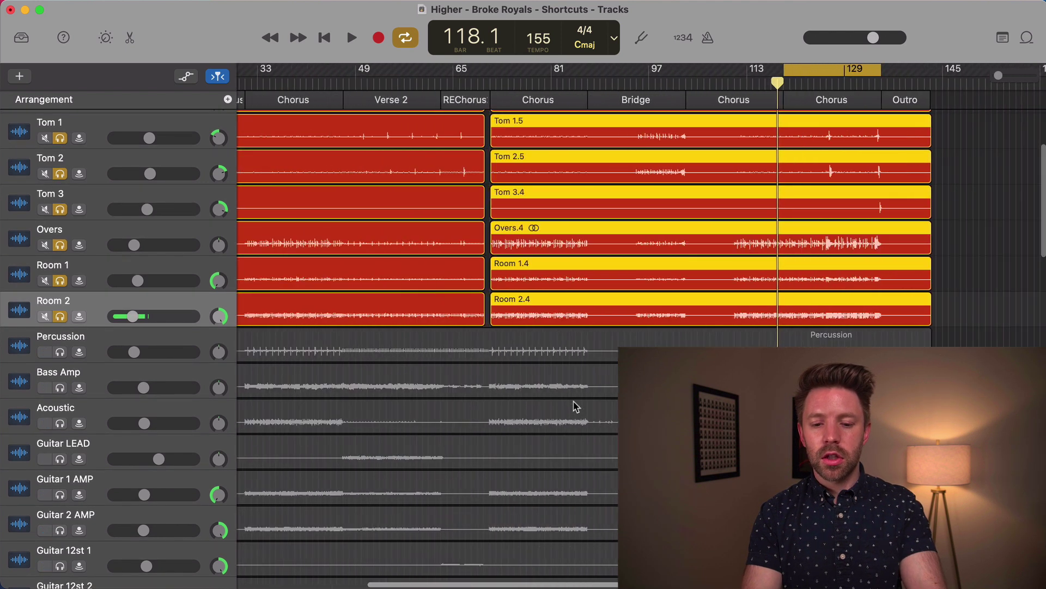
pyautogui.click(454, 459)
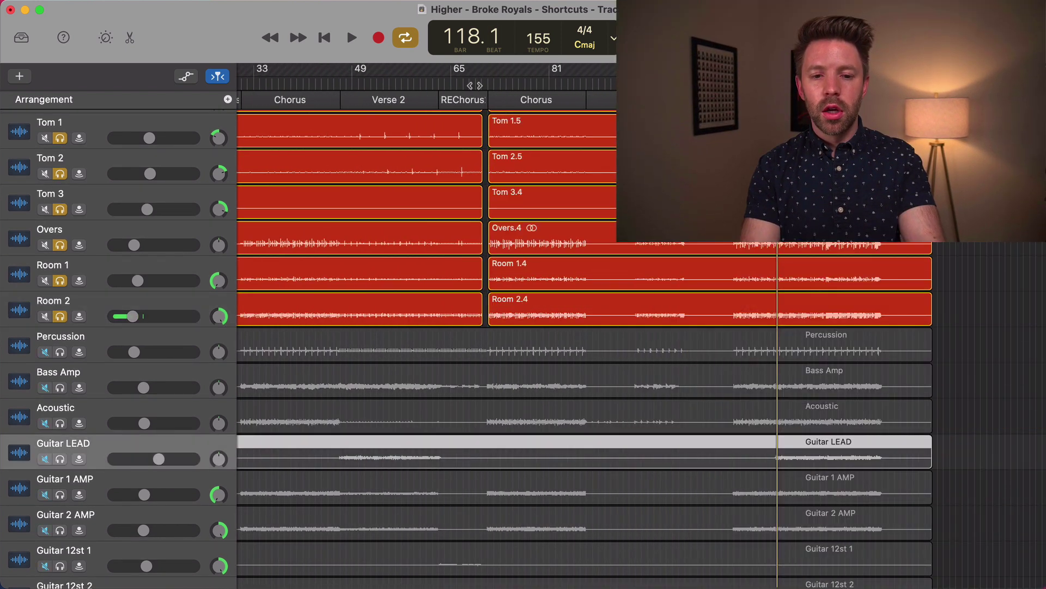
pyautogui.click(475, 83)
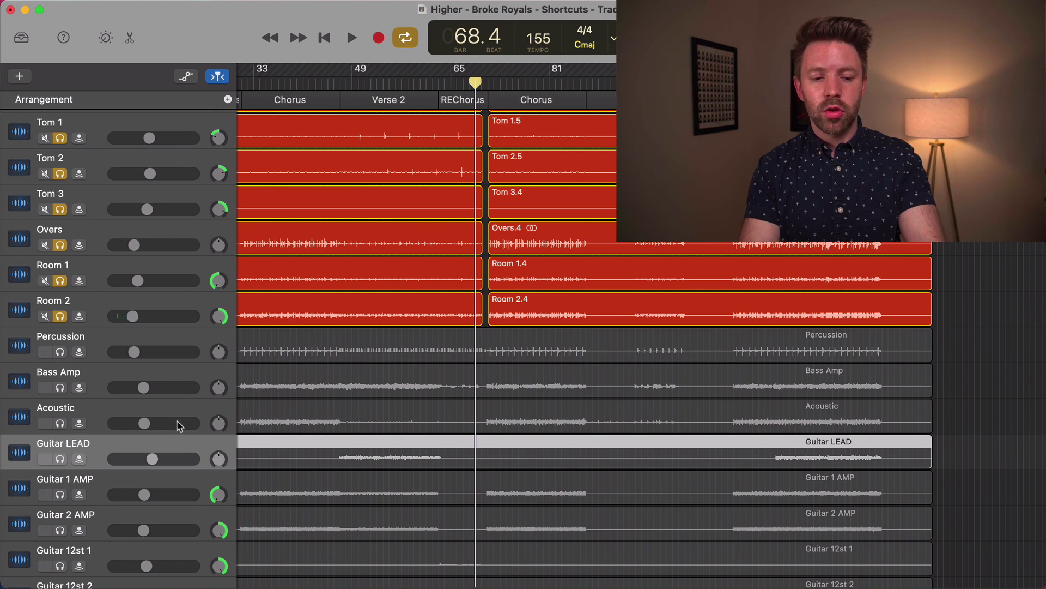
pyautogui.press('s')
# Split Guitar LEAD twice, delete the middle Guitar LEAD.3 section, and undo the pasted Guitar LEAD.5
pyautogui.press('super+t')
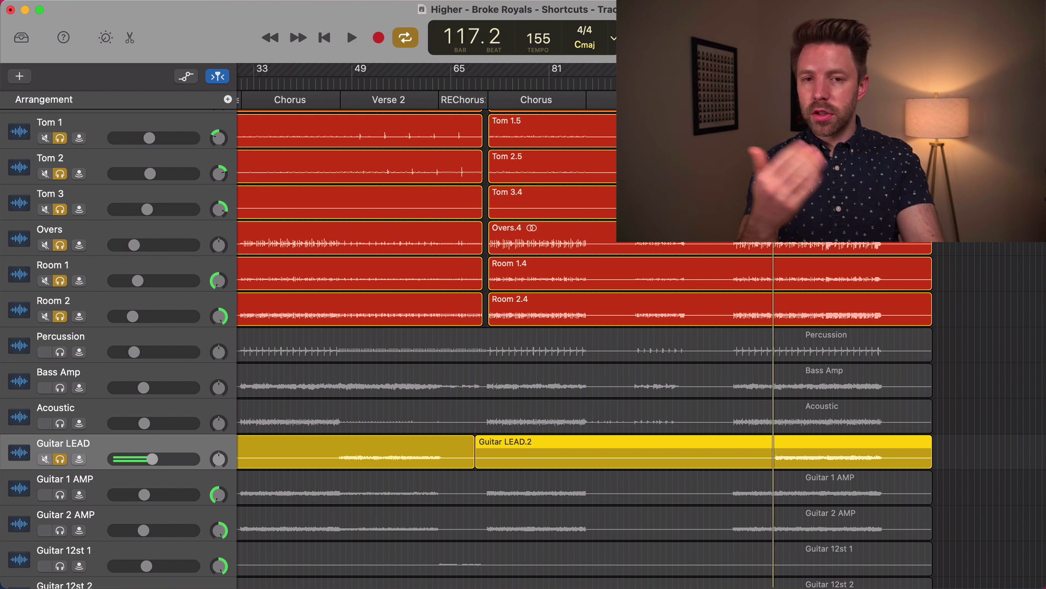
pyautogui.press('super+t')
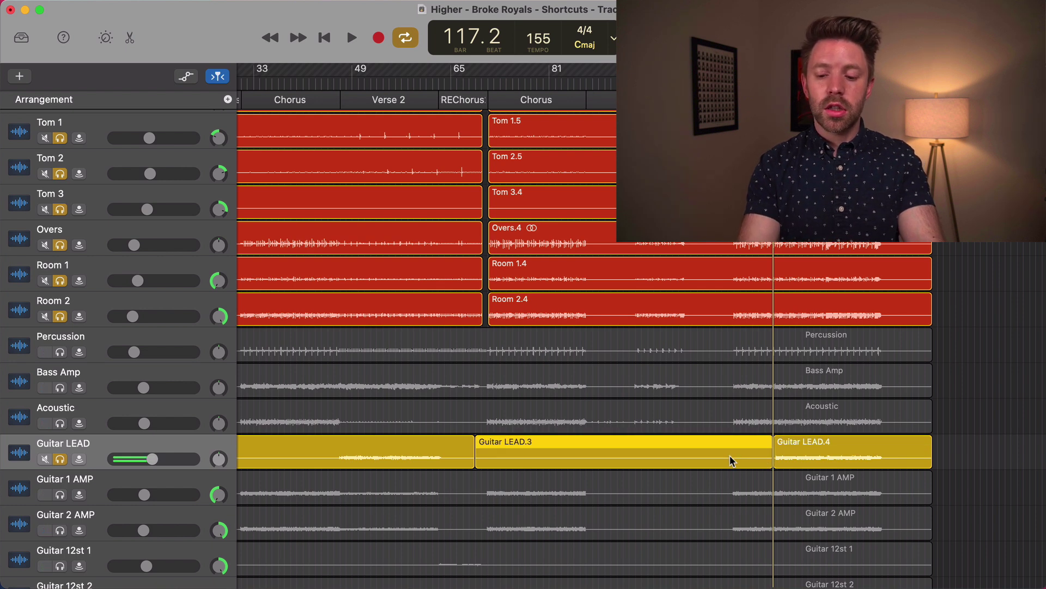
pyautogui.press('Delete')
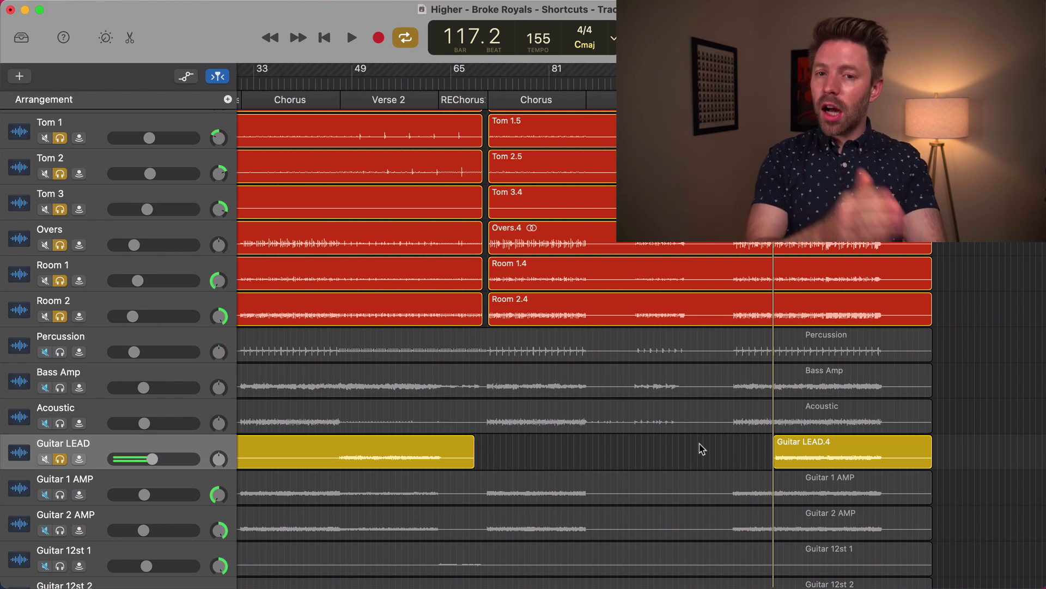
pyautogui.hscroll(2, 702, 449)
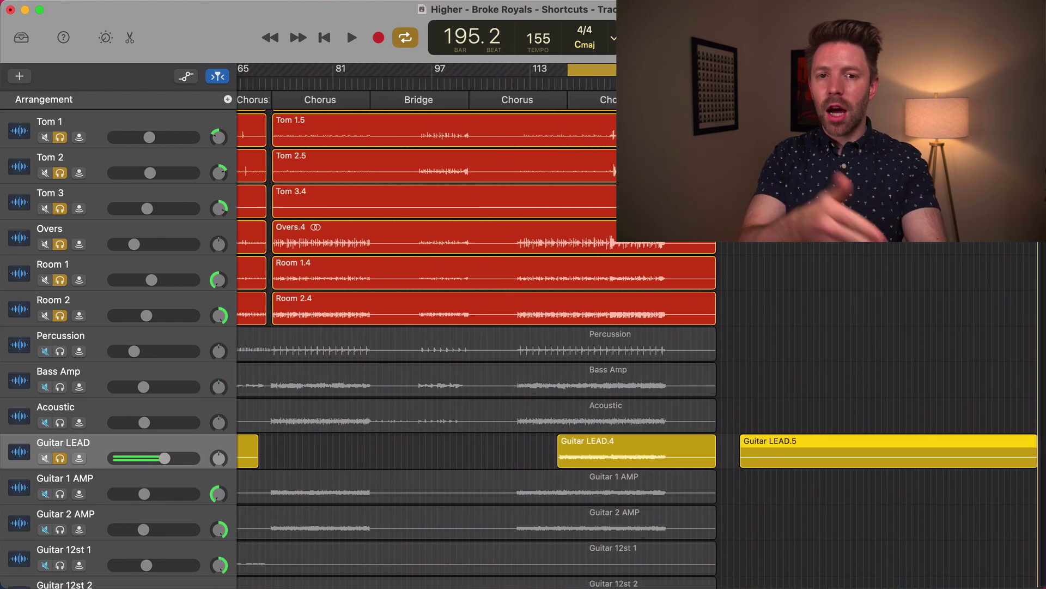
pyautogui.press('super+z')
pyautogui.hscroll(-10, 474, 327)
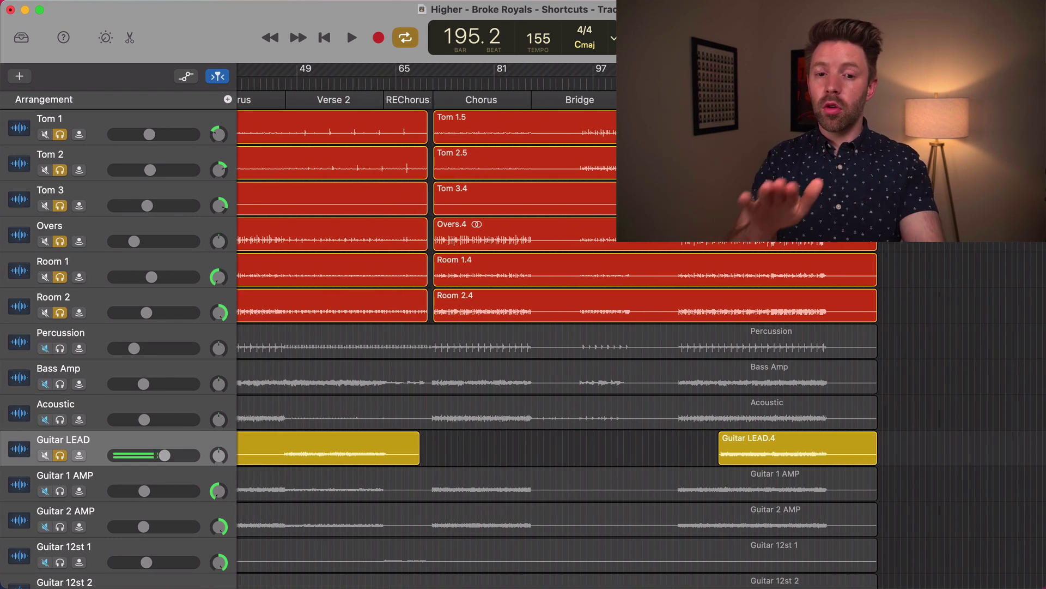
# Cut the drum regions from the second Chorus on, paste them at bar 152, then undo the paste
pyautogui.click(763, 308)
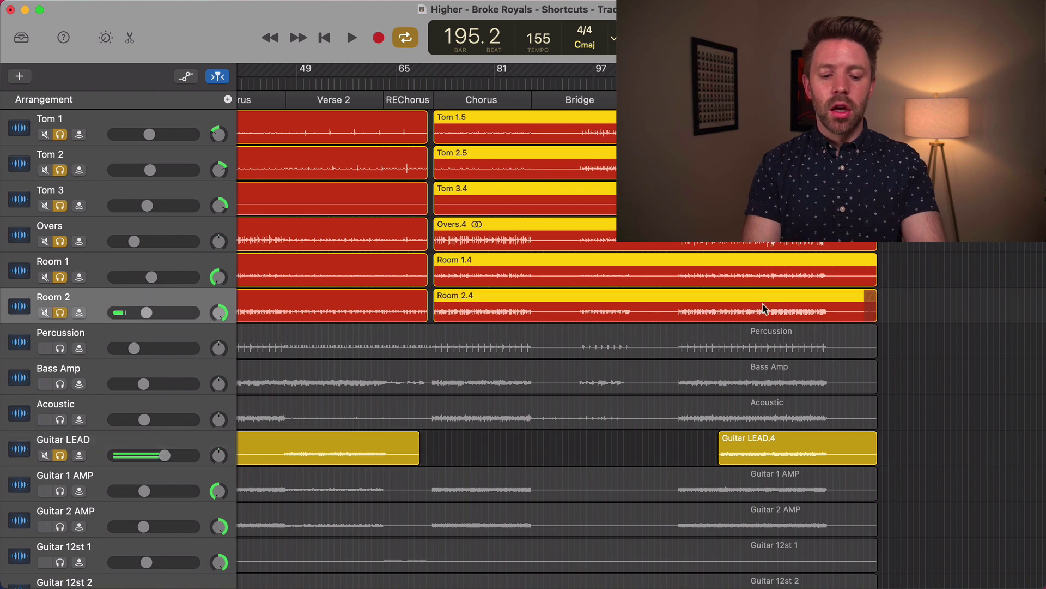
pyautogui.press('super+x')
pyautogui.click(934, 76)
pyautogui.press('super+v')
pyautogui.press('super+z')
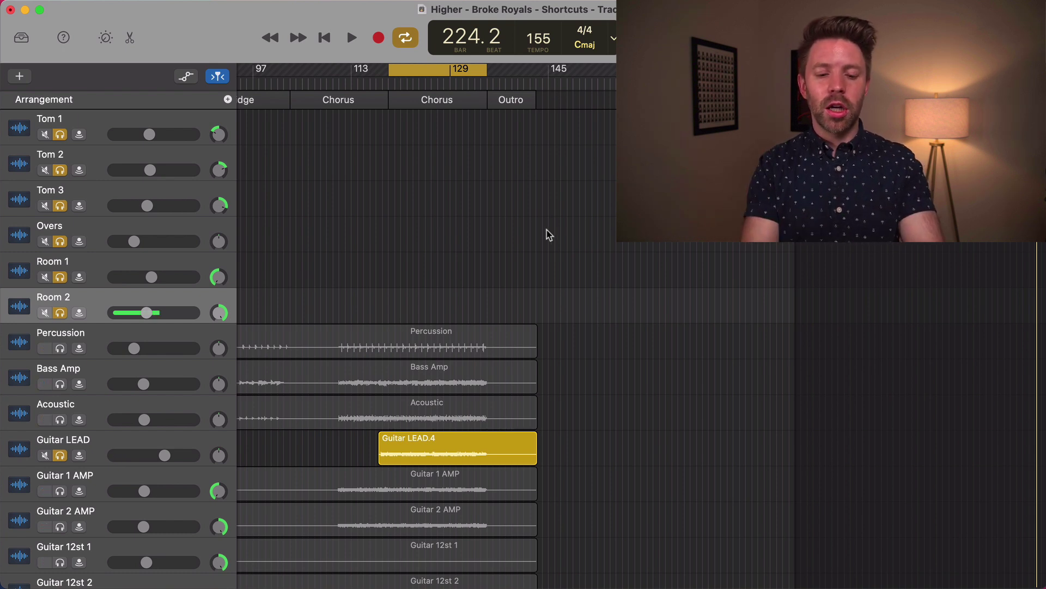
pyautogui.hscroll(-15, 549, 234)
pyautogui.scroll(5, 549, 234)
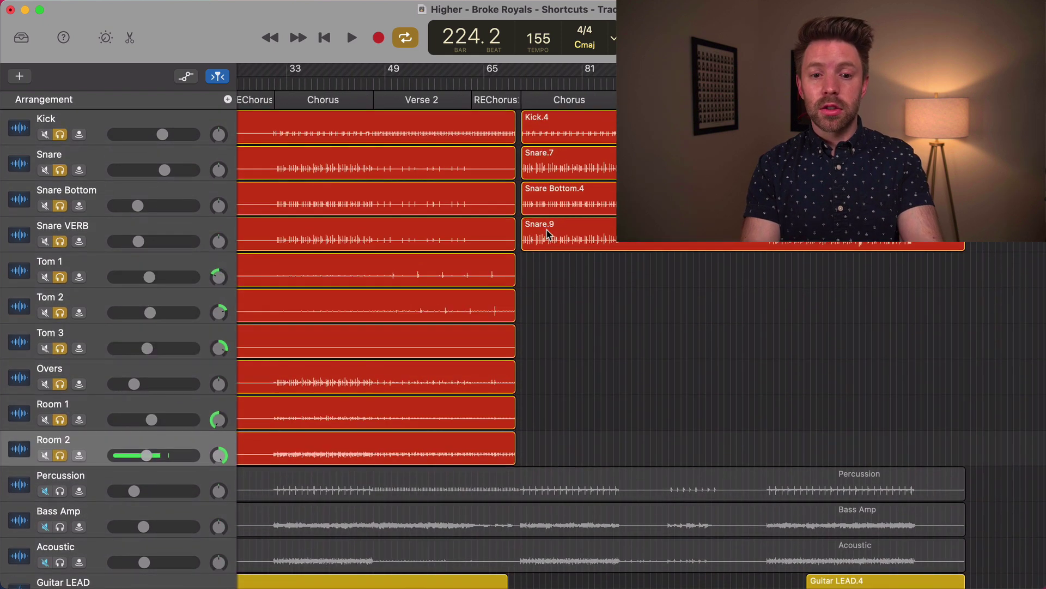
# Bring back the Tom 1.5 through Room 2.4 regions from the second Chorus onward
pyautogui.press('shift+super+z')
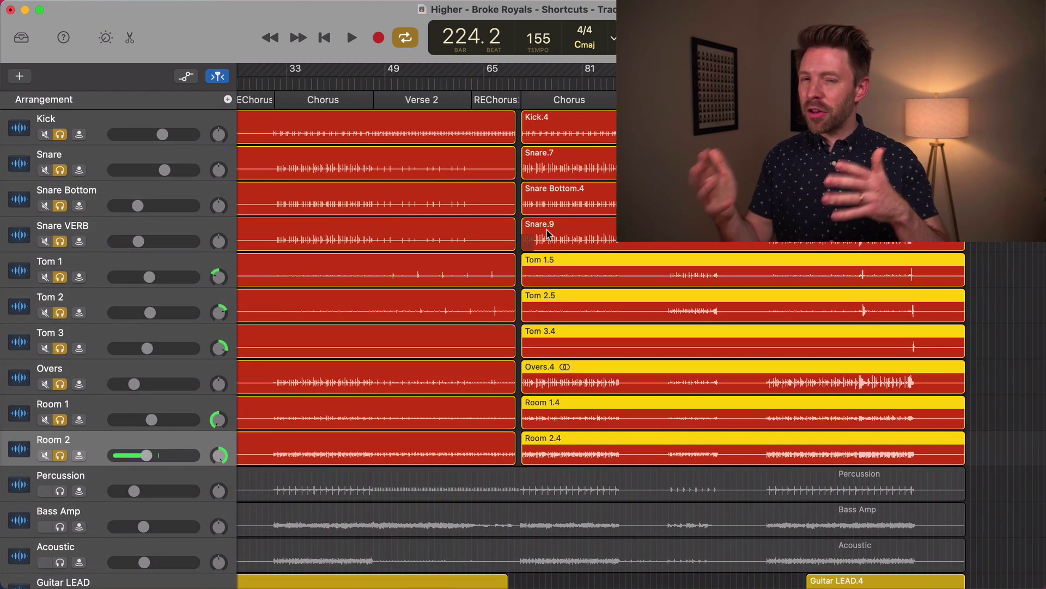